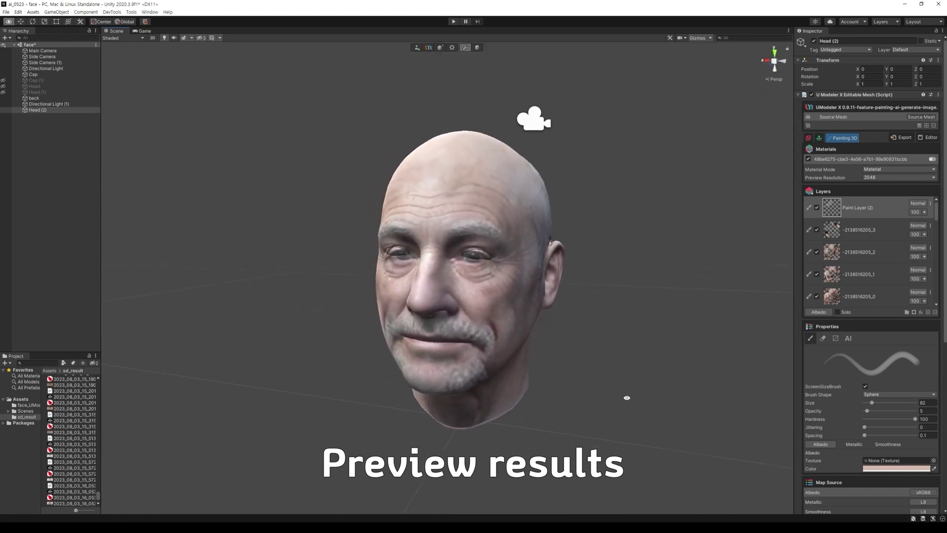
scroll(631, 393, "down", 5)
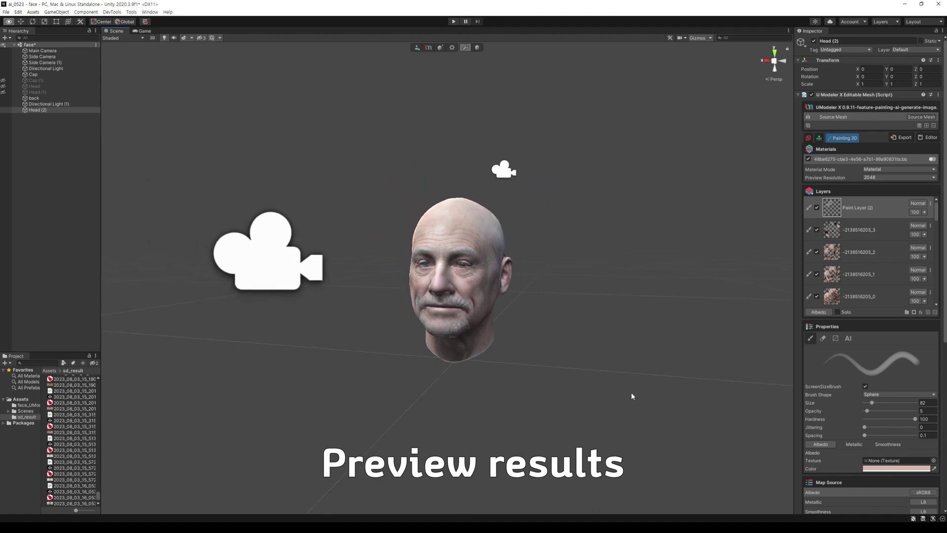
scroll(631, 392, "up", 5)
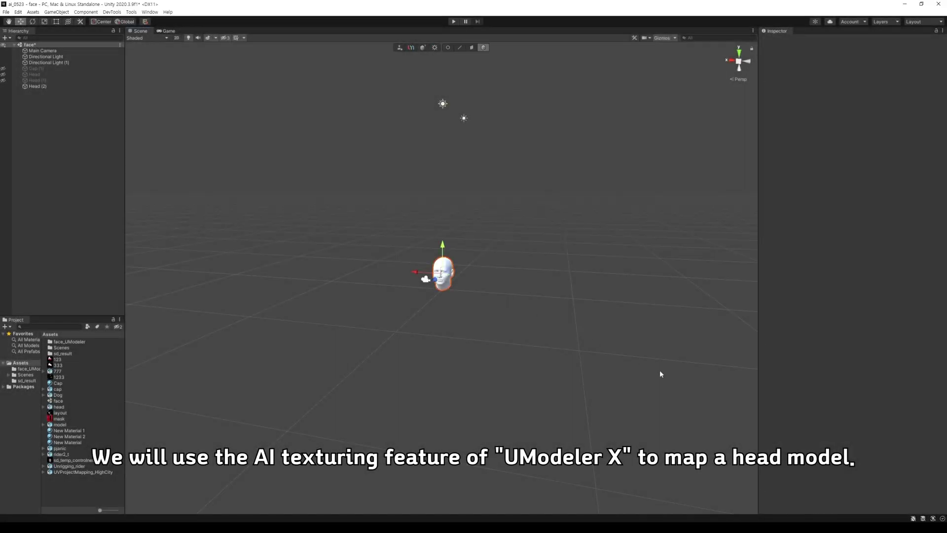
Duplicate the Main Camera and place the copy behind the head at about Z -0.419, turned to a Y rotation of about 357.69
key("f")
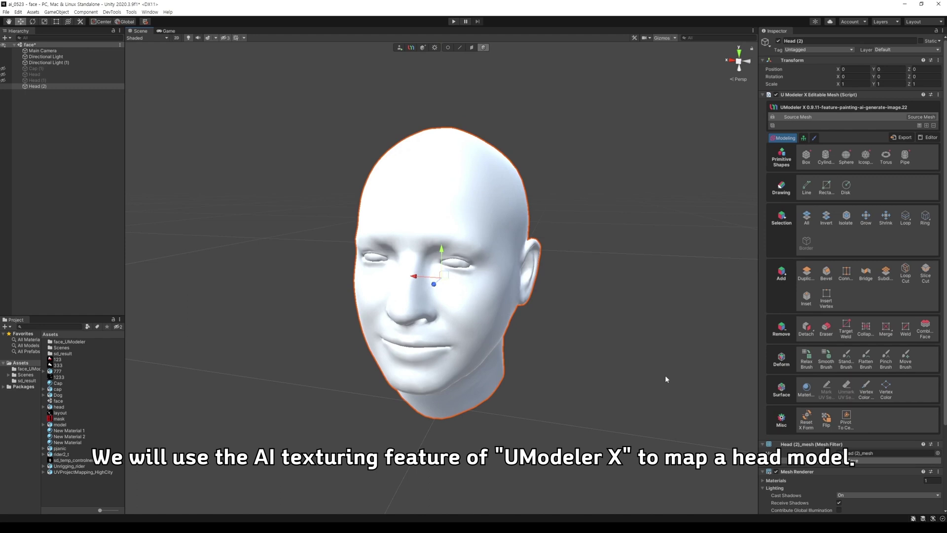
scroll(665, 382, "down", 5)
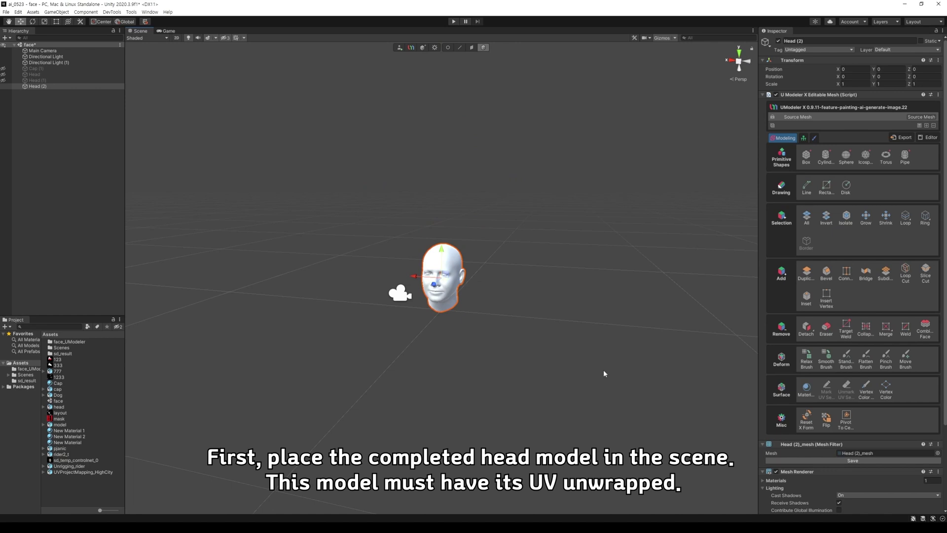
left_click(404, 297)
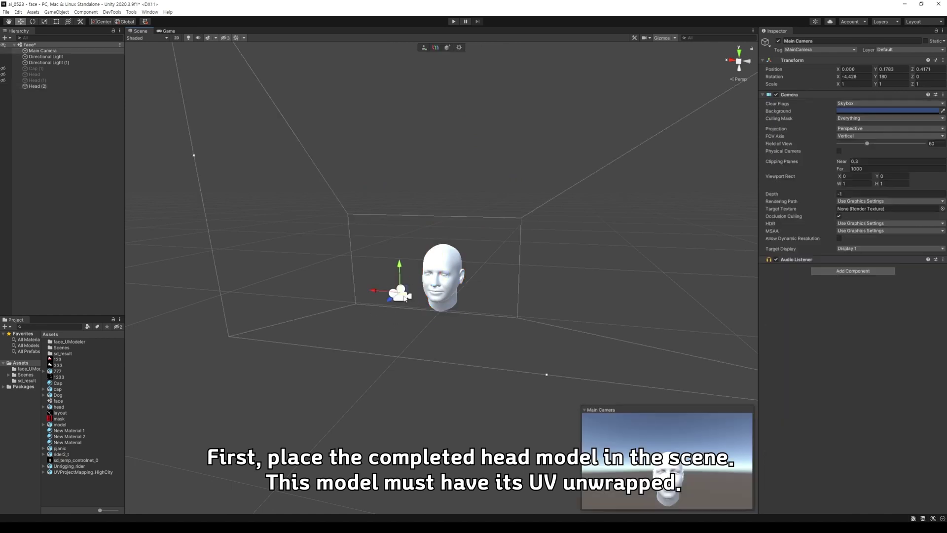
left_click(49, 51)
key("ctrl+d")
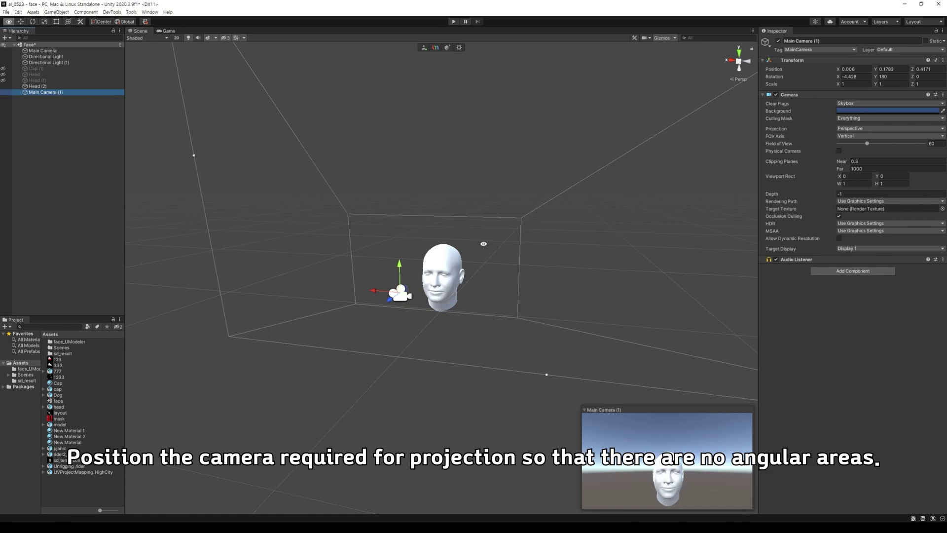
left_click_drag(483, 244, 375, 250, "alt")
key("e")
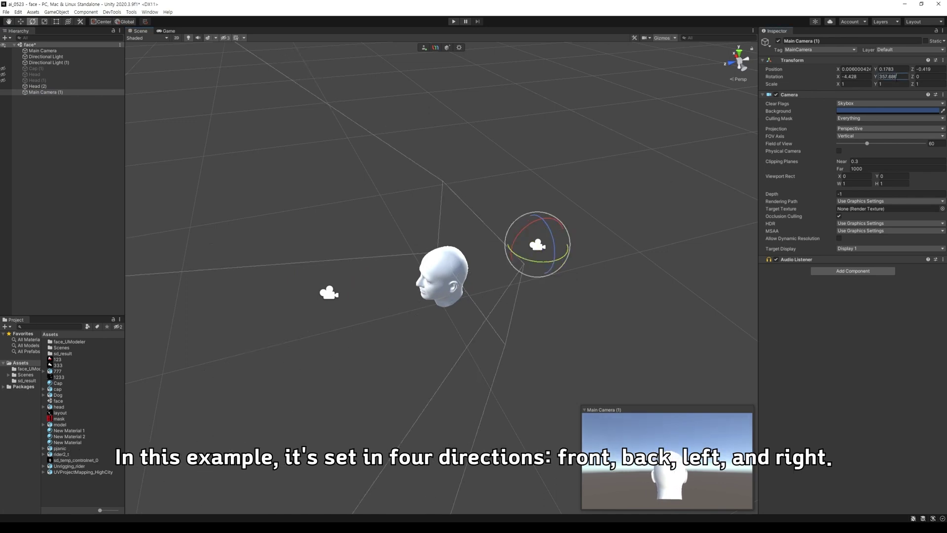
Raise the rear camera to about Y 0.289 and tilt it down toward the head with an X rotation of about 33.5
middle_click_drag(594, 219, 617, 220)
key("w")
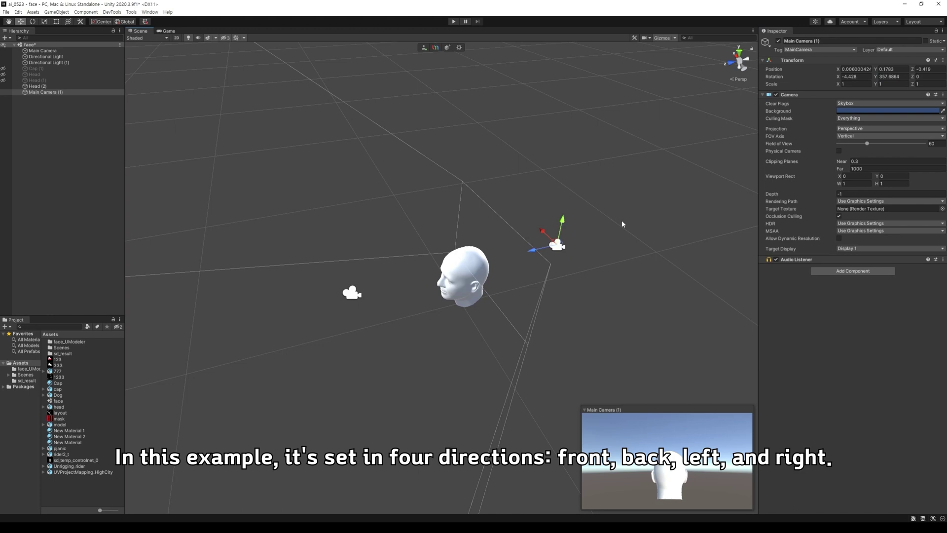
left_click_drag(567, 225, 538, 214)
key("e")
key("w")
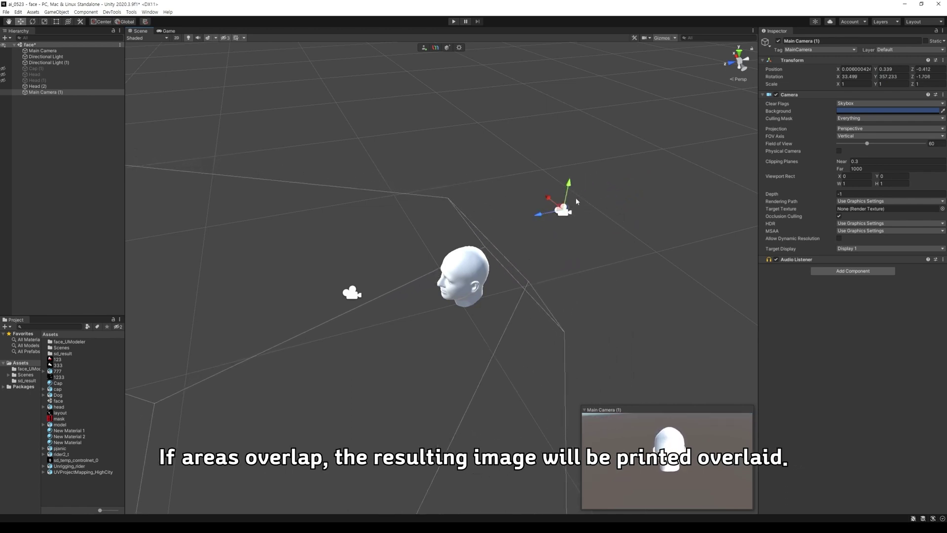
left_click_drag(572, 185, 569, 197)
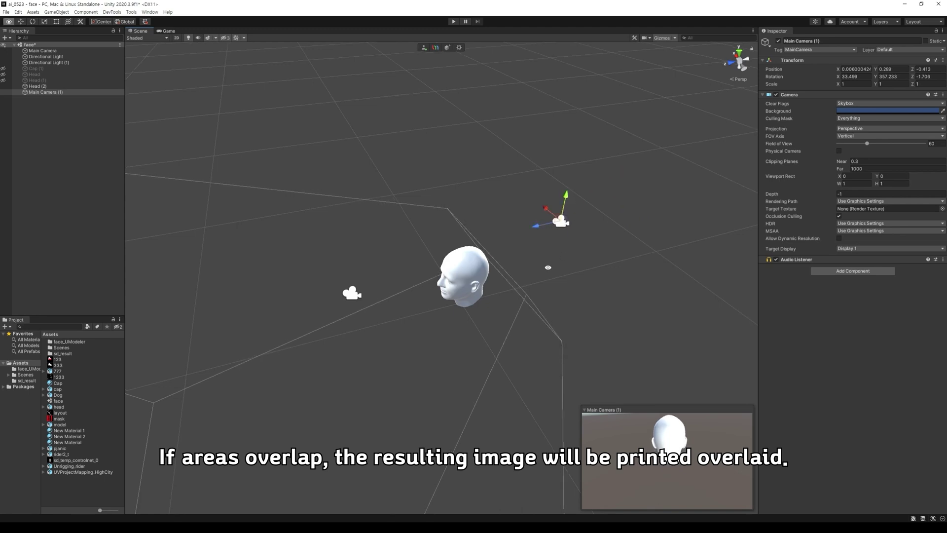
left_click_drag(545, 264, 652, 240, "alt")
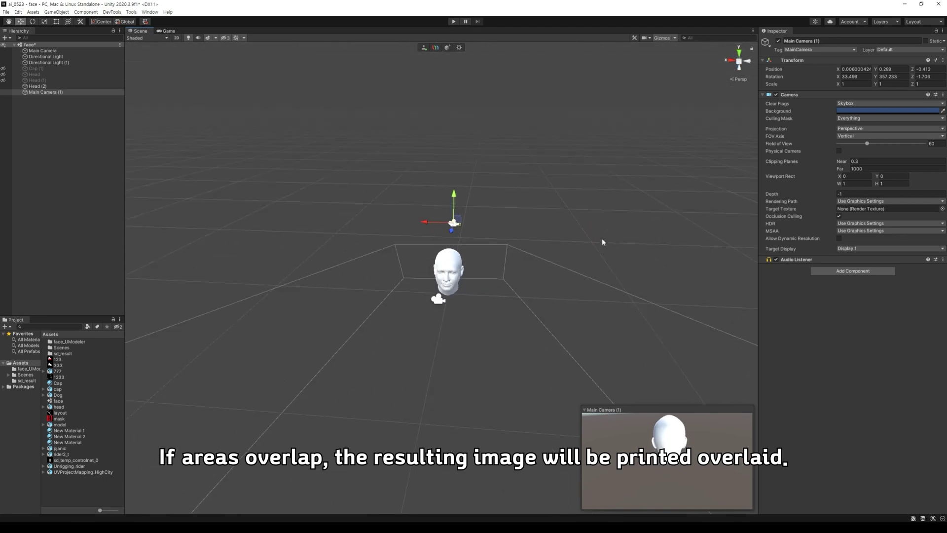
left_click_drag(566, 253, 583, 284, "alt")
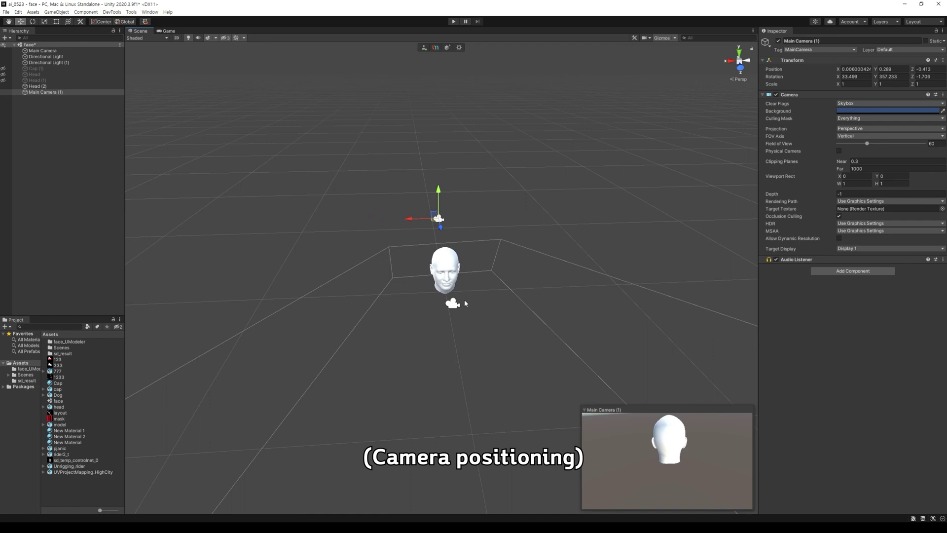
Duplicate the front camera and place the copy beside the head at about X -0.473, Y 0.091, Z 0.273, with Y rotation about 88
left_click(455, 302)
left_click_drag(498, 307, 510, 315, "alt")
key("ctrl+d")
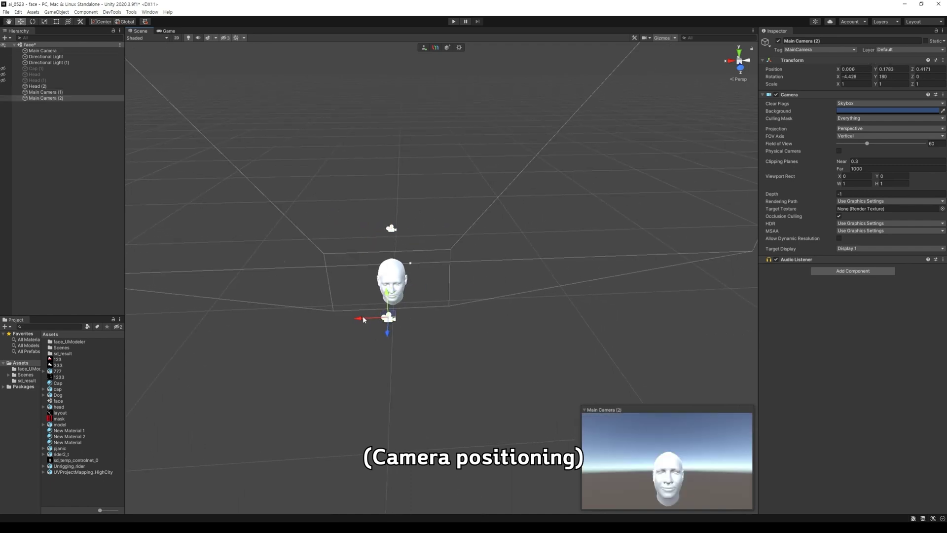
left_click_drag(363, 316, 226, 324)
key("e")
key("w")
key("e")
left_click(457, 339)
left_click(389, 320)
Duplicate the side camera and place the copy on the head's opposite side at about X 0.414, Z 0.3, with Y rotation about 266.9
left_click(534, 319)
key("ctrl+d")
key("w")
key("e")
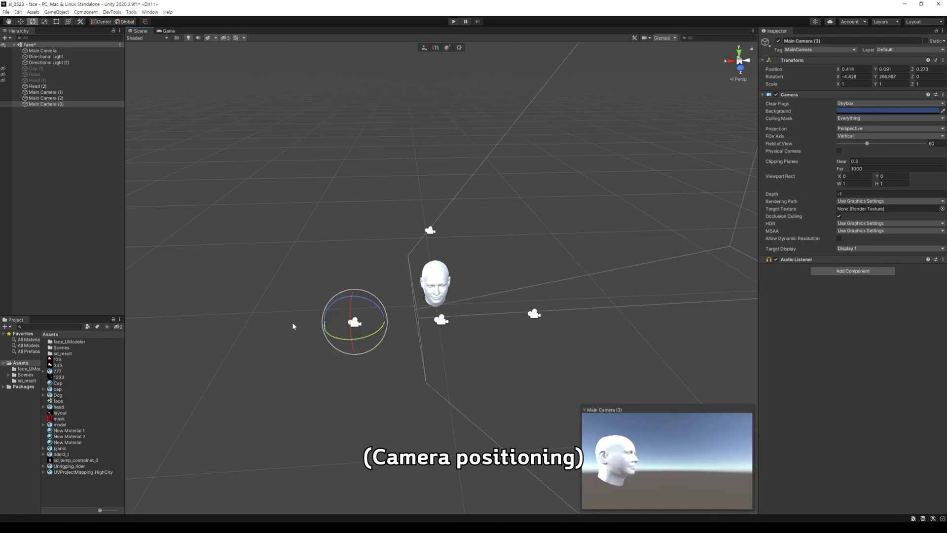
key("w")
left_click_drag(360, 340, 358, 342)
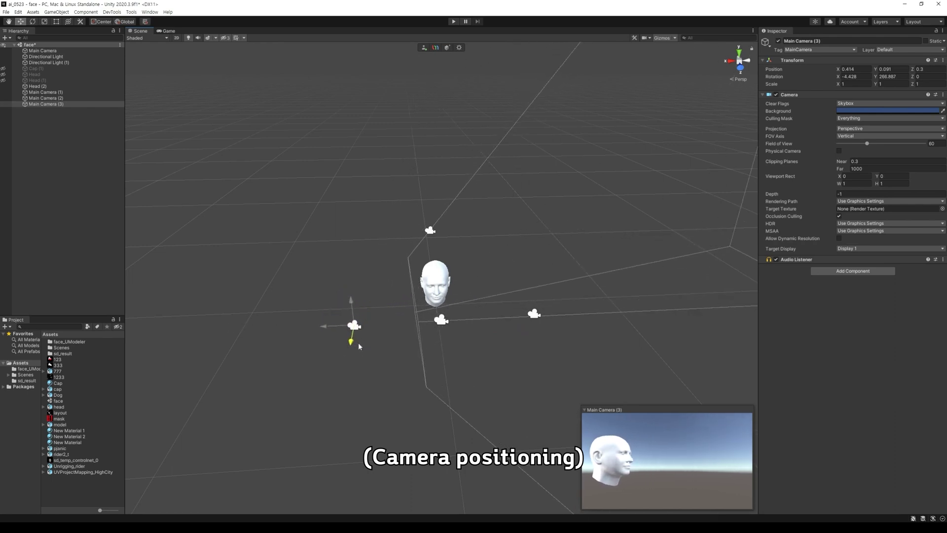
Check the previews of the front, side and rear cameras and inspect their arrangement around the head
left_click(442, 320)
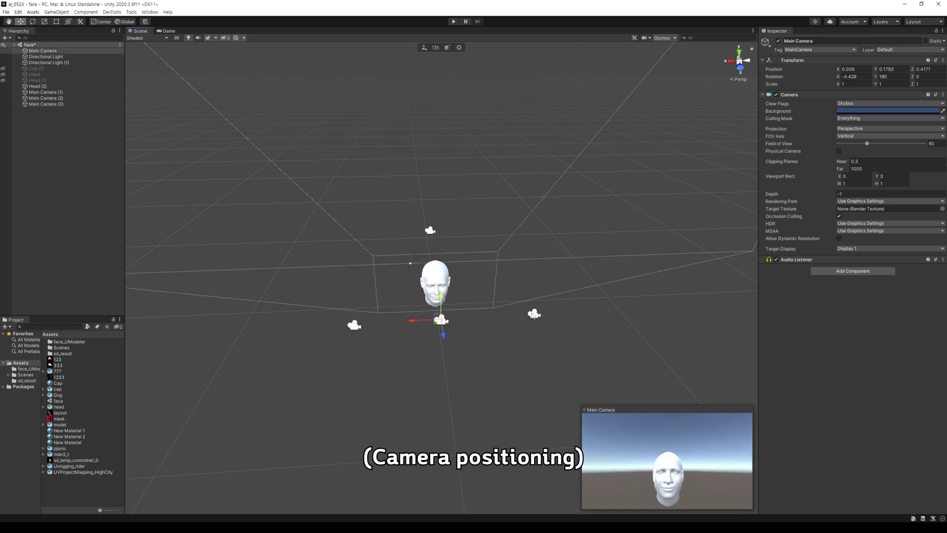
left_click(533, 314)
left_click(430, 230)
left_click_drag(466, 232, 551, 251, "alt")
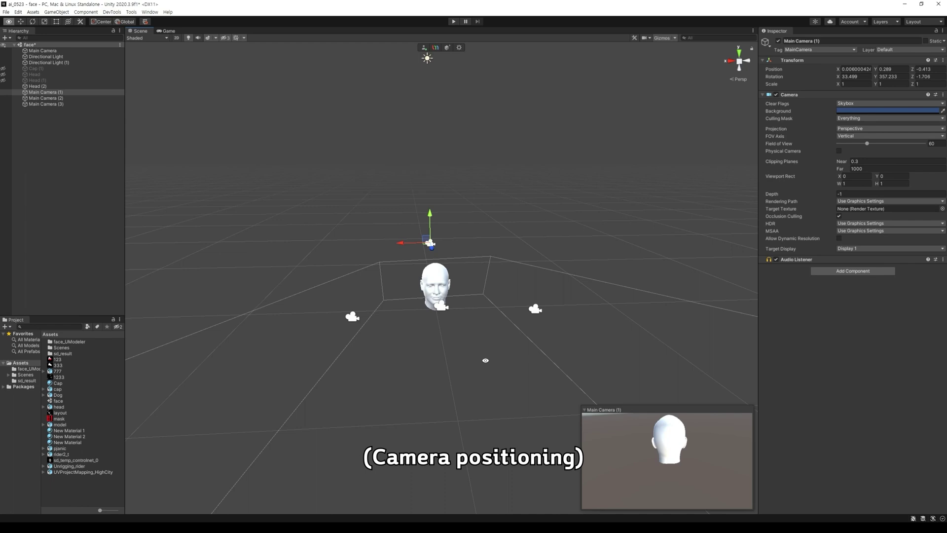
left_click_drag(484, 359, 540, 291, "alt")
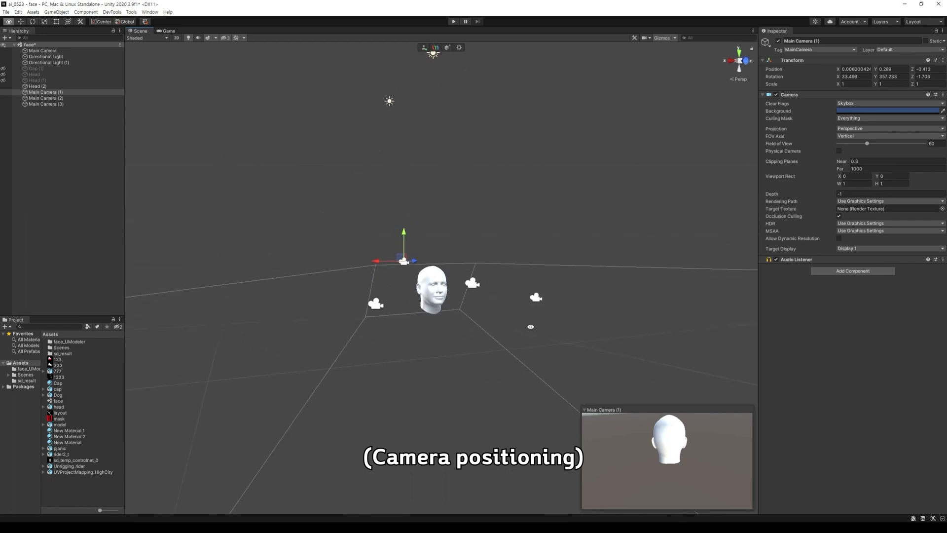
Rename the rear camera as Back Camera and move Main Camera directly above it in the hierarchy
left_click(49, 95)
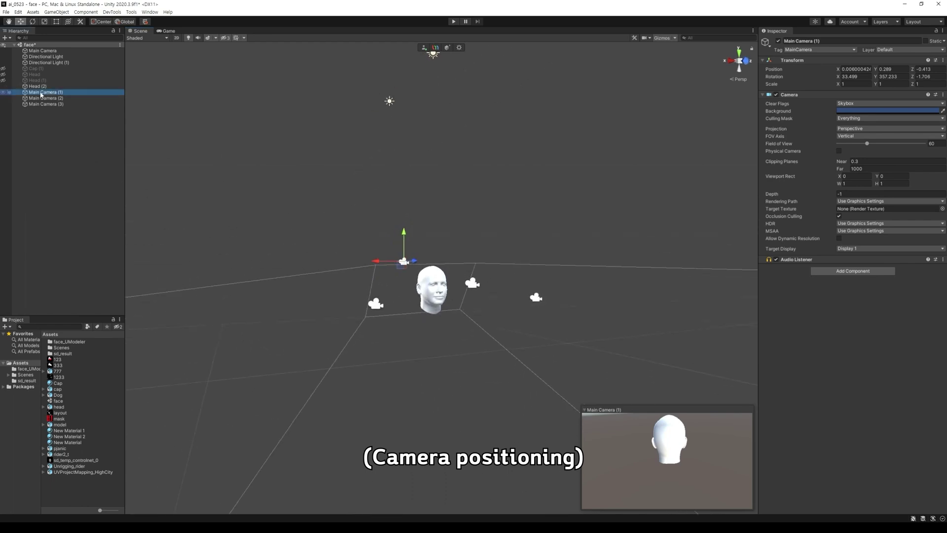
key("F2")
type("Back")
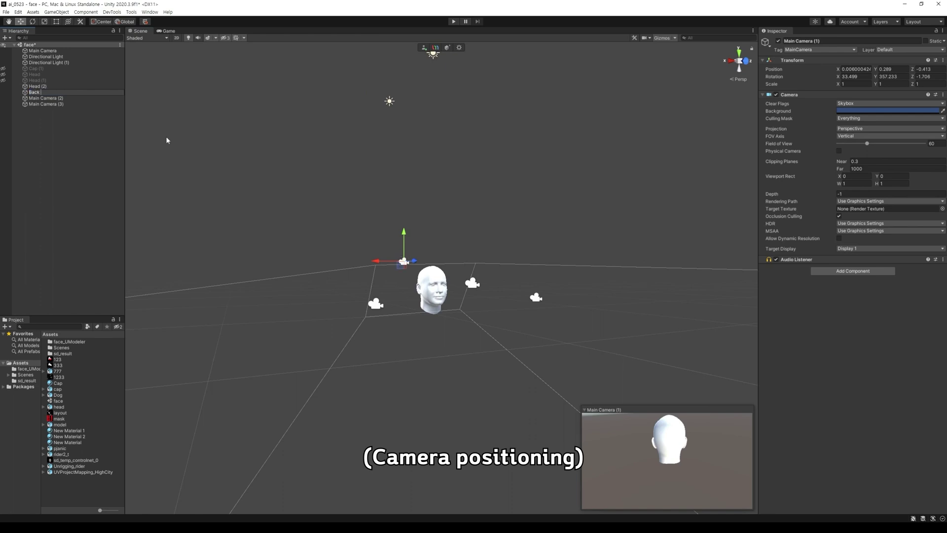
type(" Camera")
key("Return")
left_click_drag(52, 49, 54, 90)
Rename Main Camera (2) as Side Camera 1
left_click(54, 98)
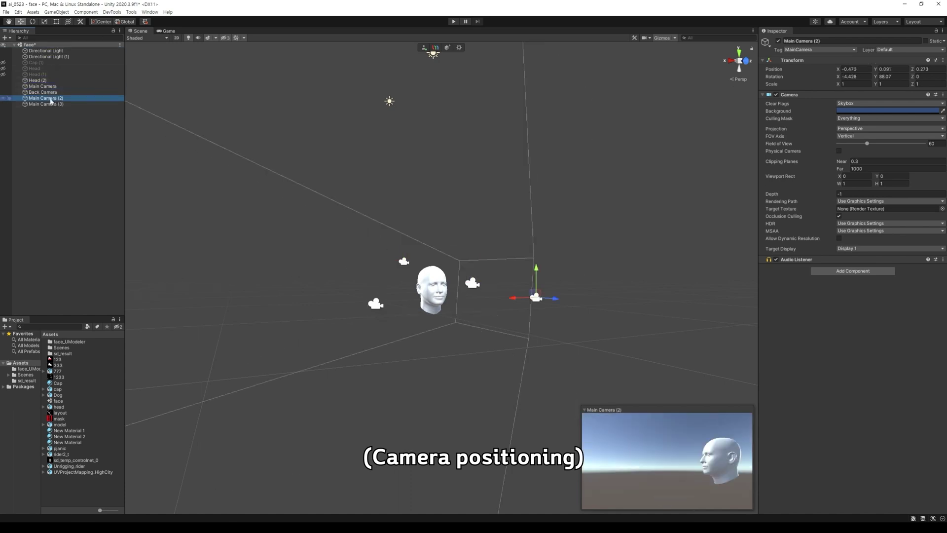
key("F2")
type("Si")
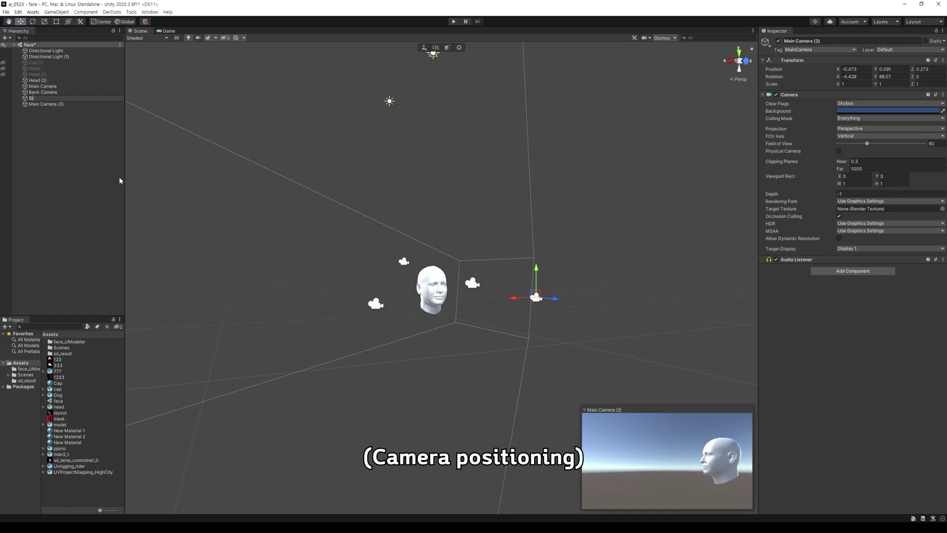
type("de Camera")
key("Return")
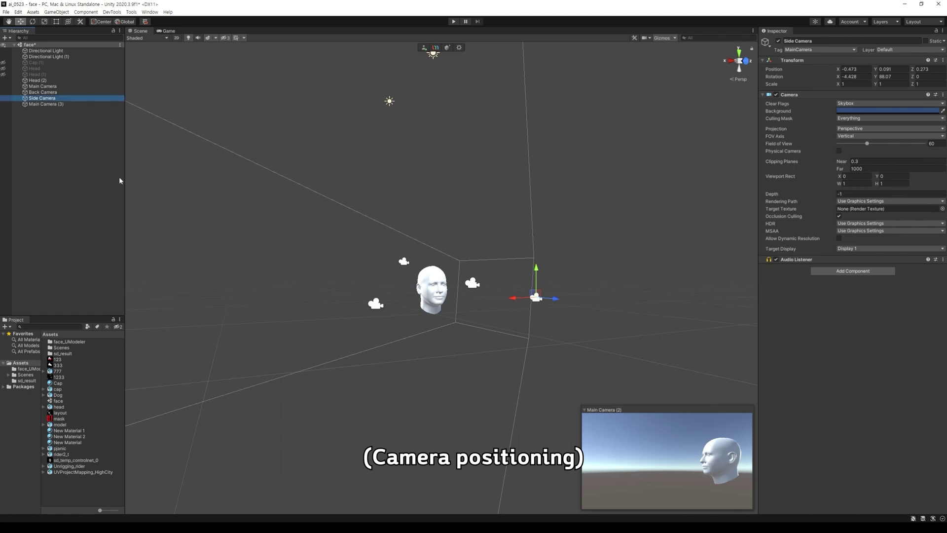
left_click(60, 99)
left_click(60, 99)
type("1")
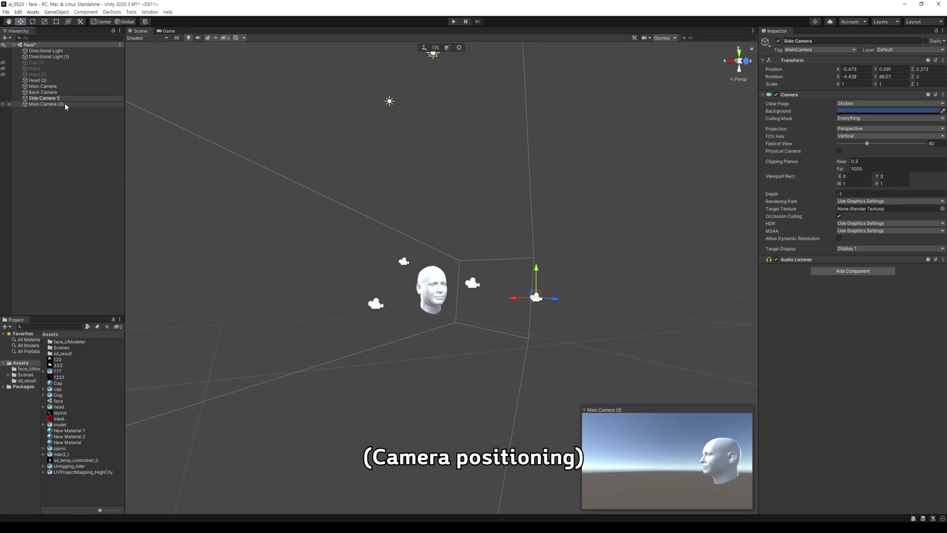
Rename Main Camera (3) as Side Camera 2
left_click(44, 105)
key("F2")
type("S")
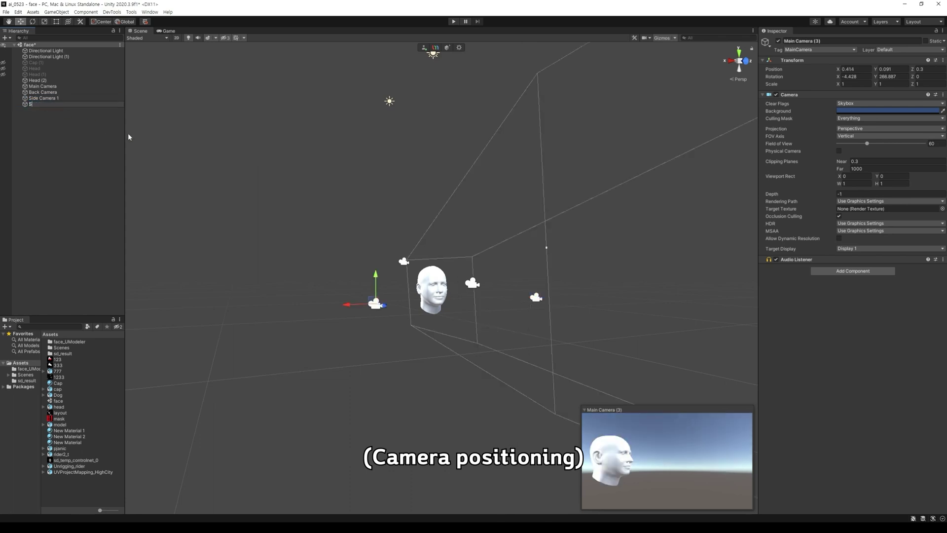
type("ide Camera 2")
key("Return")
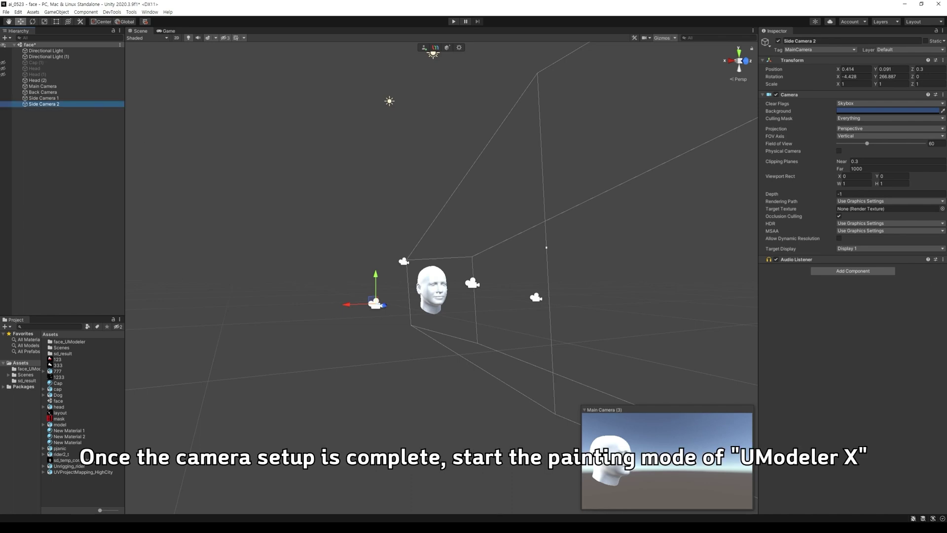
Start 3D painting on Head (2) with New Material 1 at 1024 startup resolution and show the AI generation properties
left_click_drag(568, 358, 625, 358, "alt")
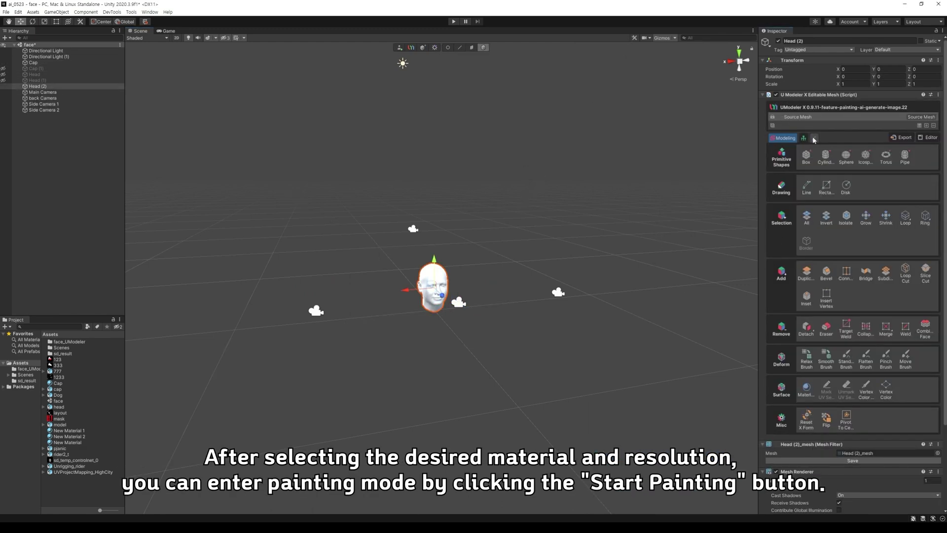
left_click(810, 138)
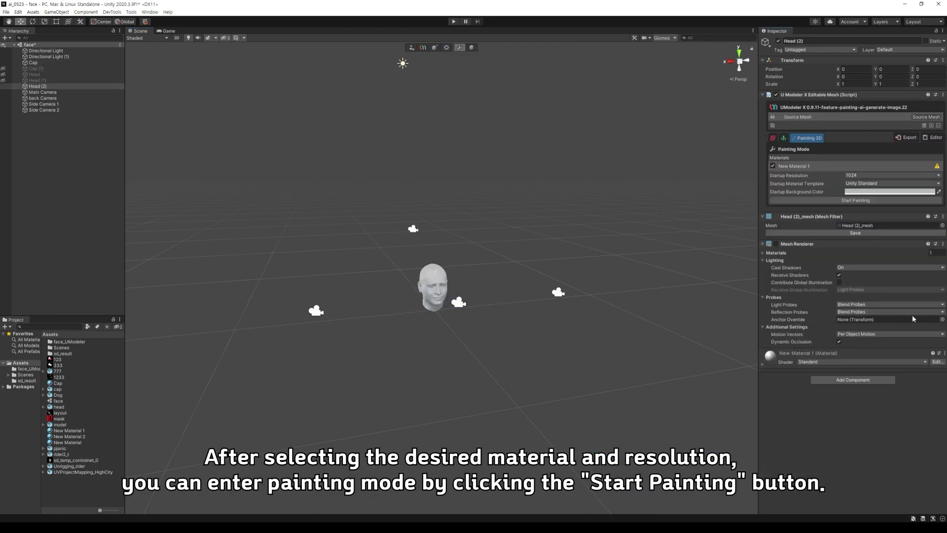
left_click(858, 200)
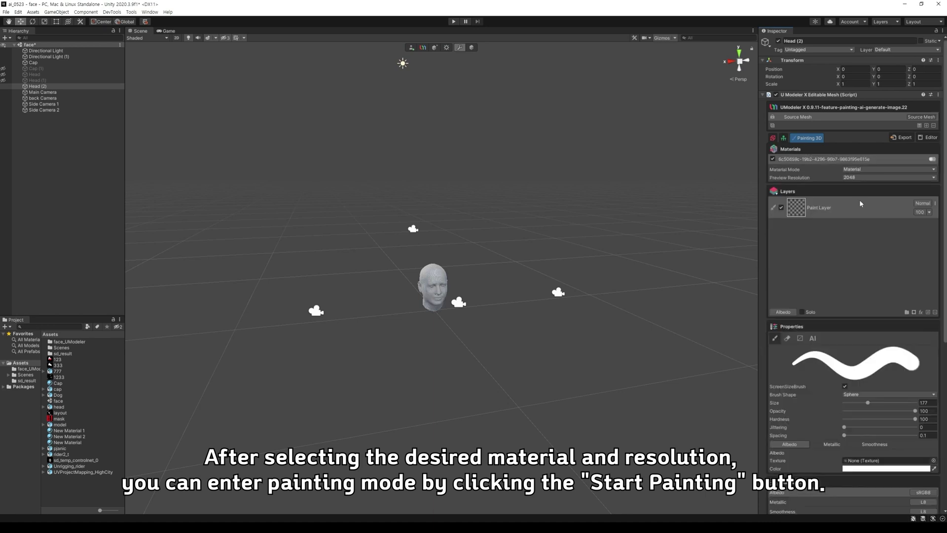
scroll(880, 259, "down", 5)
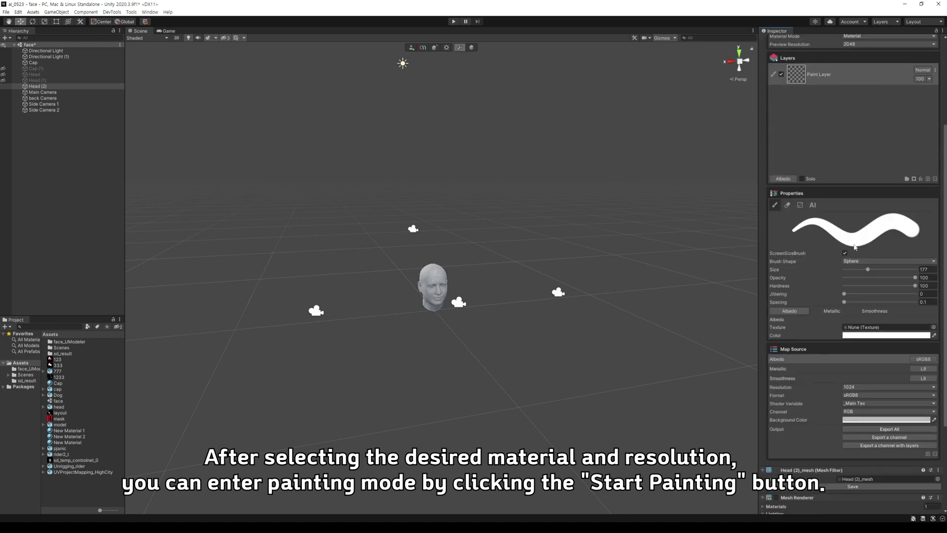
left_click(813, 205)
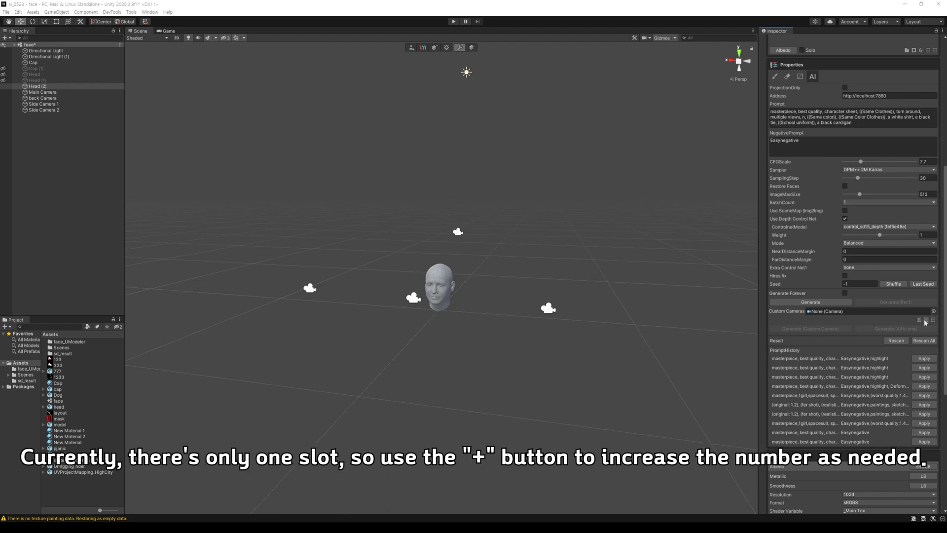
Add five empty slots to the Custom Cameras list and remove the last one
left_click(926, 320)
left_click(926, 329)
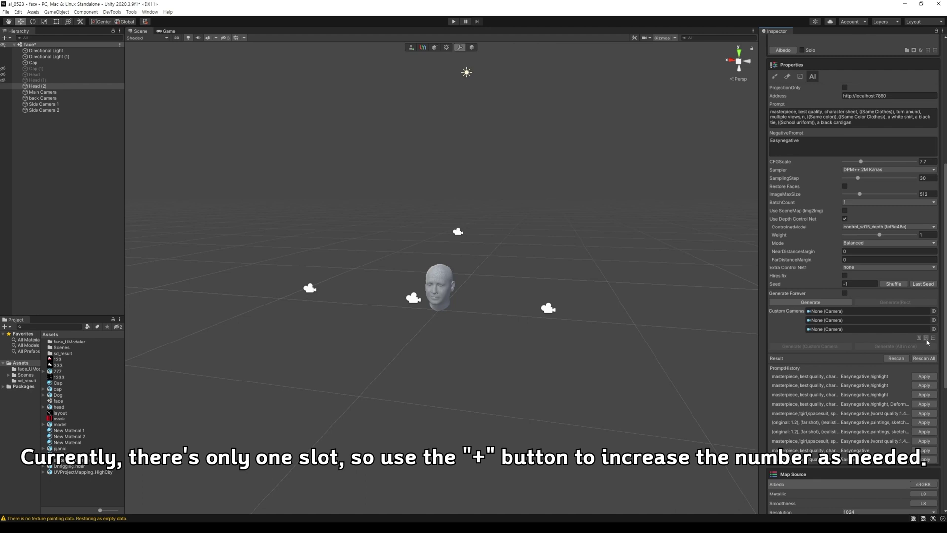
left_click(926, 338)
left_click(926, 347)
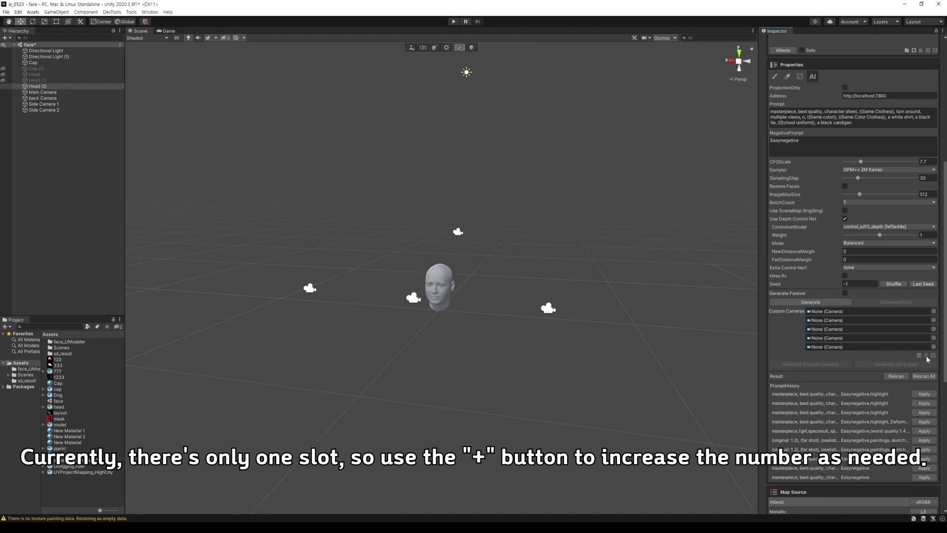
left_click(926, 355)
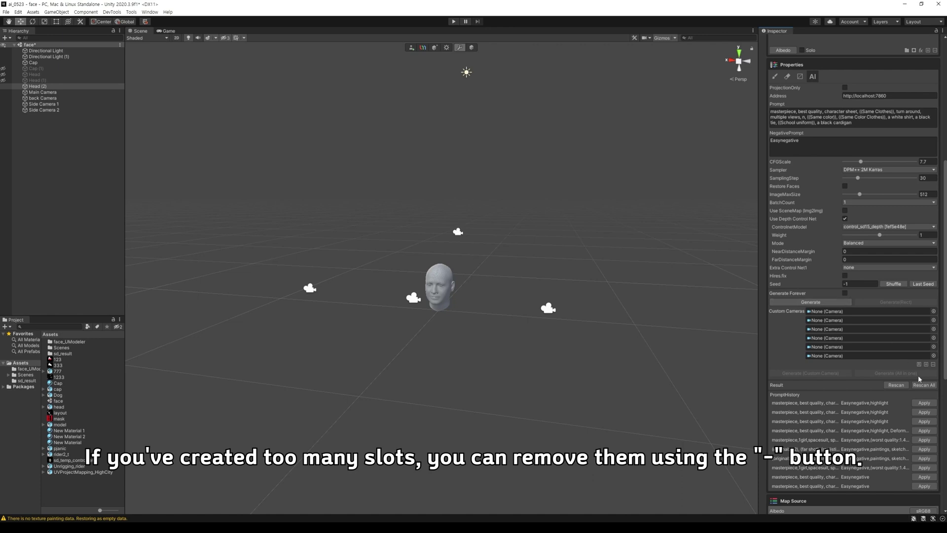
left_click(933, 364)
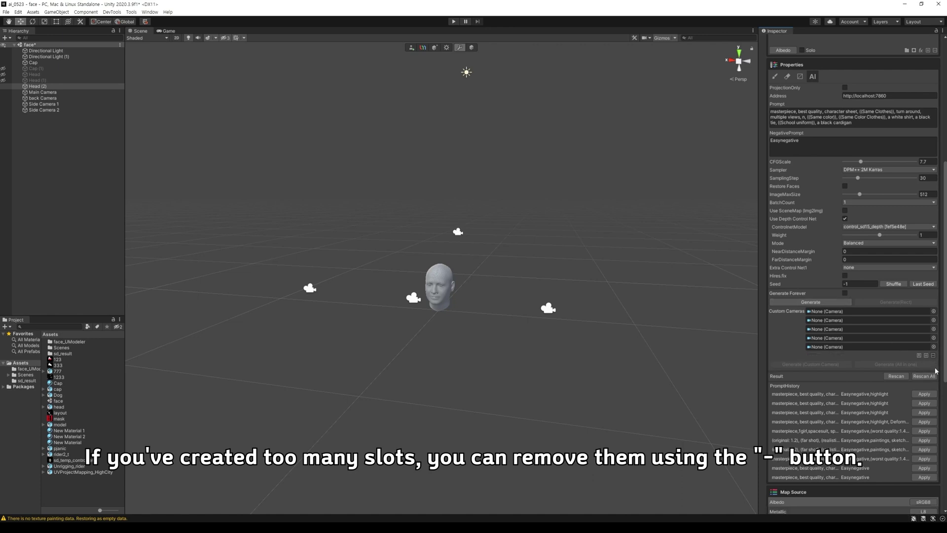
Remove one more Custom Cameras slot and assign Main Camera, back Camera, Side Camera 1 and Side Camera 2 to the remaining four
left_click(934, 355)
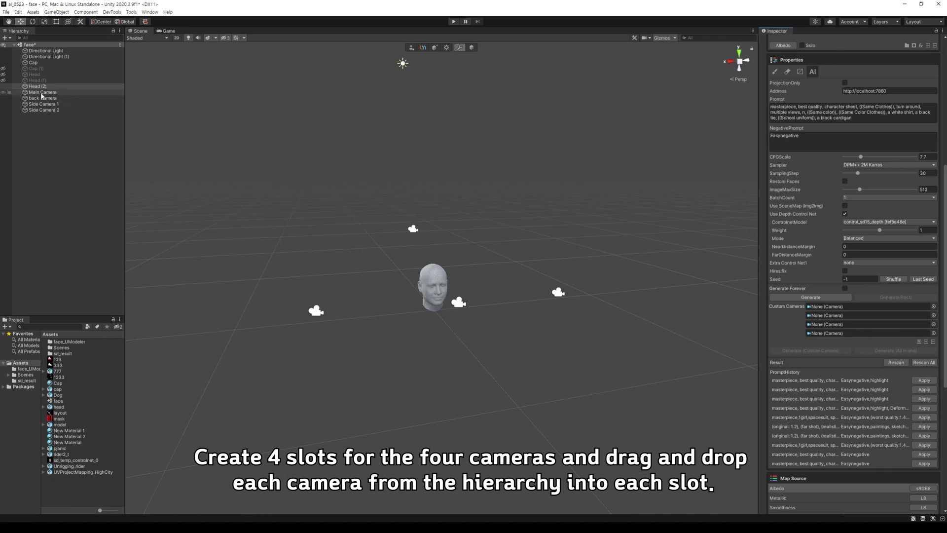
left_click_drag(42, 94, 822, 308)
left_click_drag(52, 98, 829, 315)
left_click_drag(44, 104, 809, 324)
left_click_drag(51, 110, 852, 334)
Generate the head texture from all four custom cameras at once with Generate (All in one)
scroll(845, 353, "up", 9)
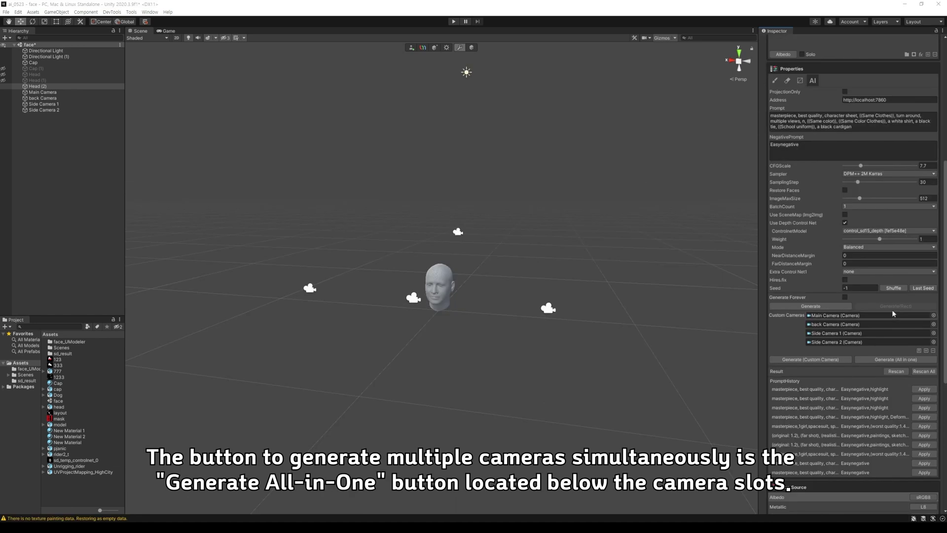
left_click(892, 360)
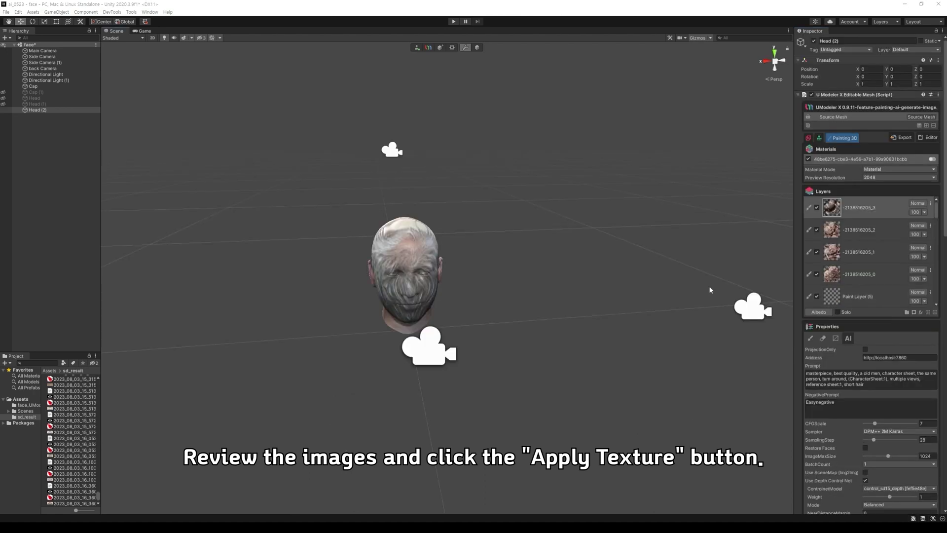
Hide the generated layers ending in _3, _2 and _1 one by one, checking the projections around the head
left_click_drag(575, 276, 600, 268, "alt")
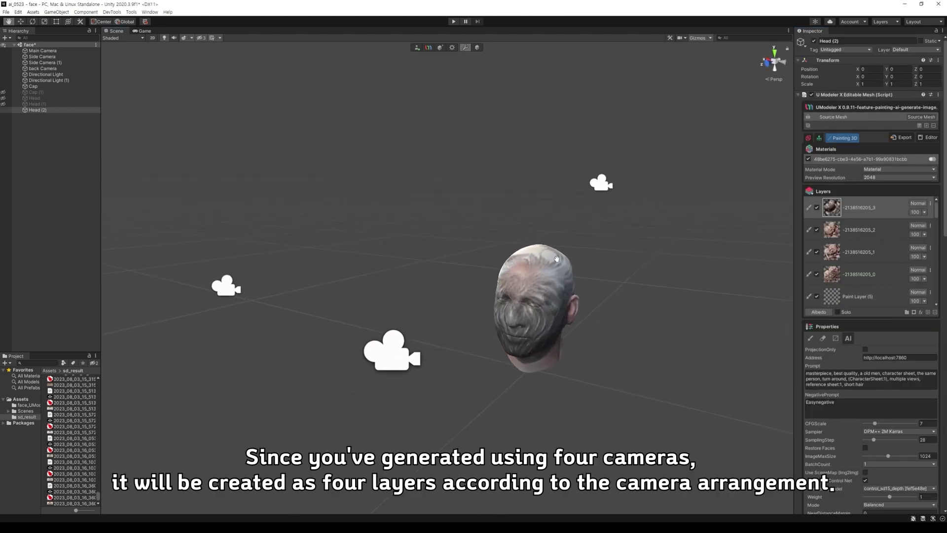
left_click(818, 208)
left_click(818, 208)
left_click(817, 208)
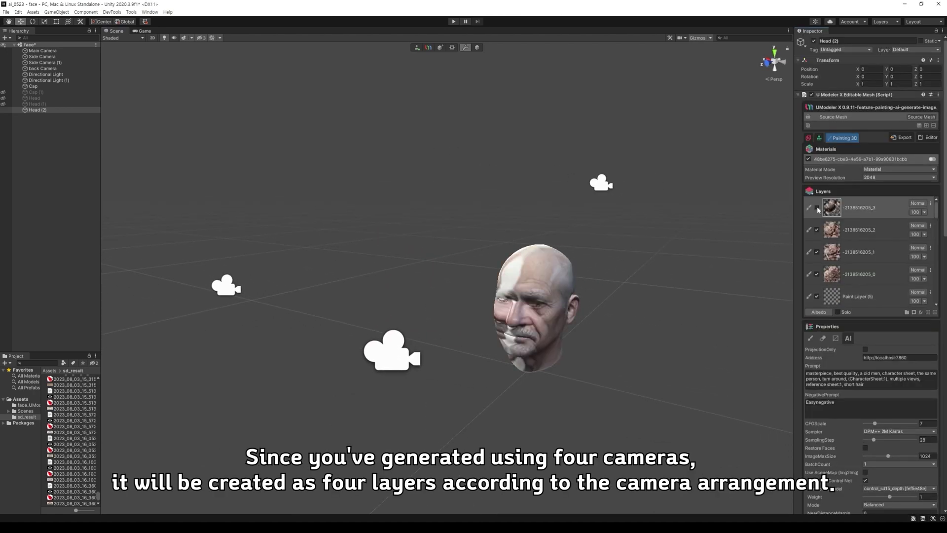
left_click(816, 229)
left_click(817, 230)
left_click(816, 230)
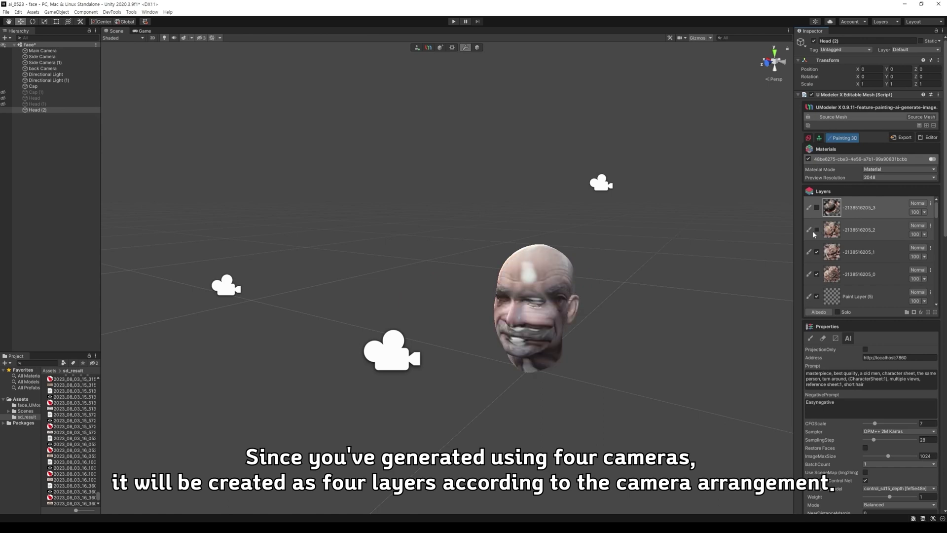
left_click_drag(784, 272, 461, 433, "alt")
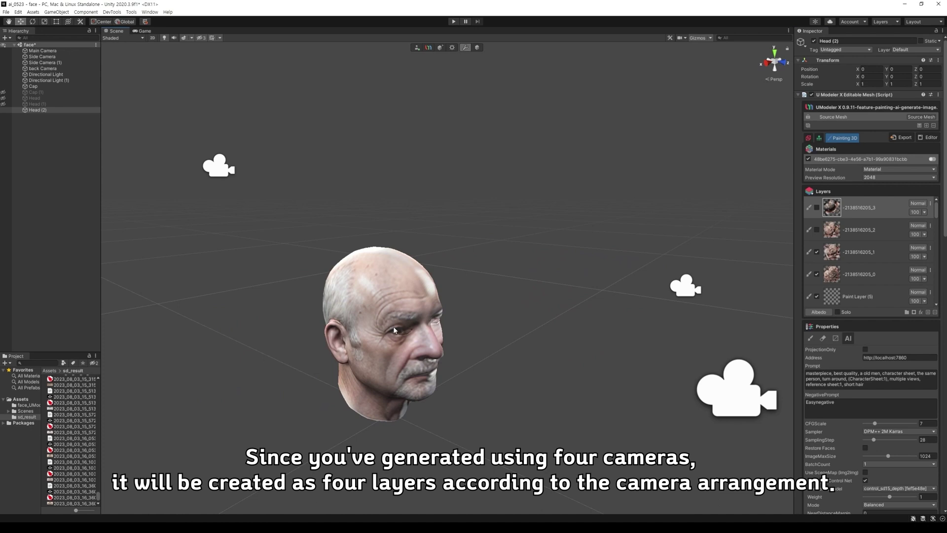
left_click(817, 252)
left_click_drag(688, 310, 421, 292, "alt")
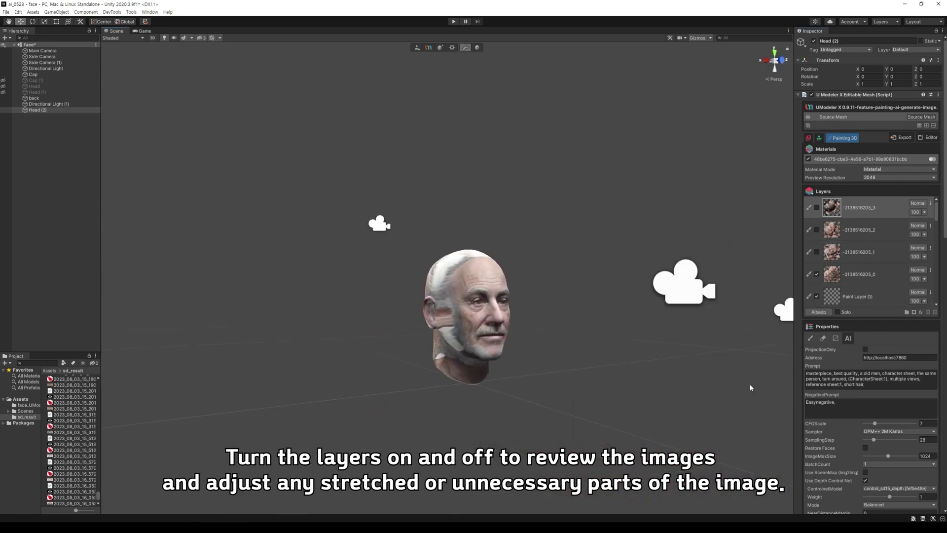
Show and select the layer ending in _1 and activate the eraser for it
scroll(651, 386, "up", 4)
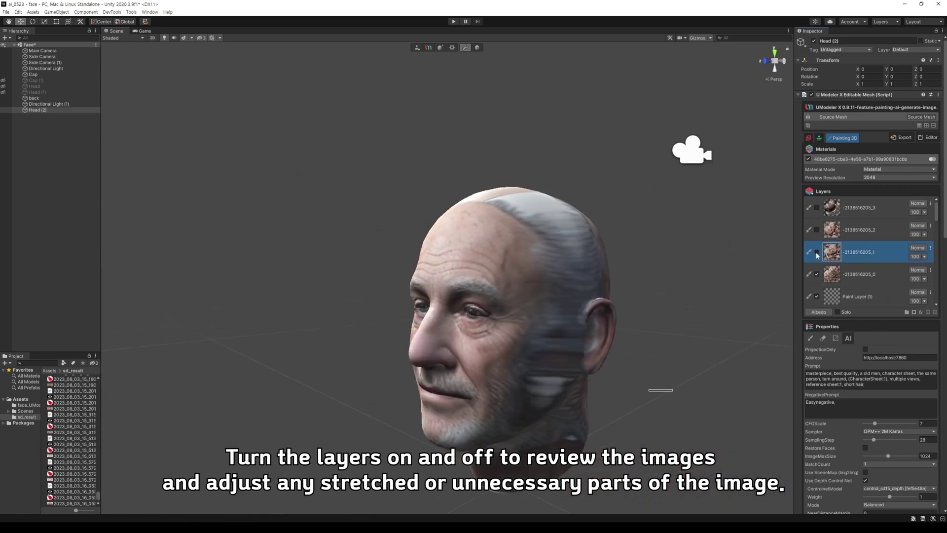
left_click(817, 252)
scroll(616, 320, "down", 5)
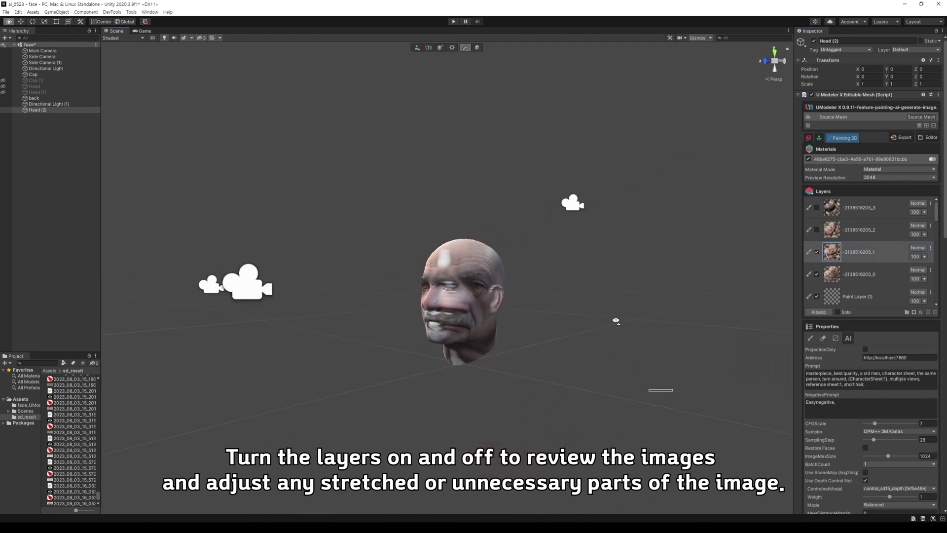
scroll(615, 320, "up", 2)
left_click(836, 339)
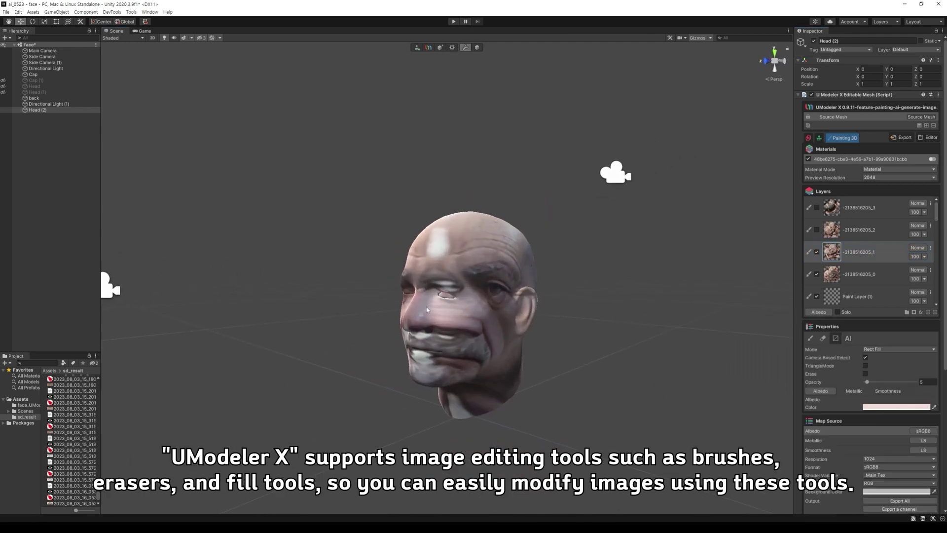
left_click(823, 339)
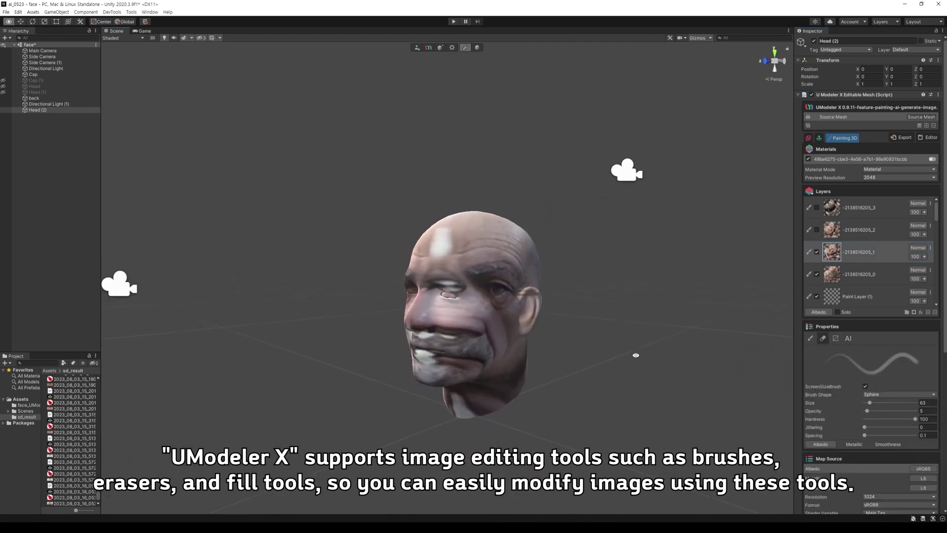
Set the eraser size to 168 and erase the layer ending in _1 from the front and opposite side of the face
mouse_move(622, 316)
left_mouse_down("alt")
mouse_move(539, 315)
mouse_move(539, 264)
mouse_move(520, 297)
mouse_move(529, 342)
left_mouse_up("alt")
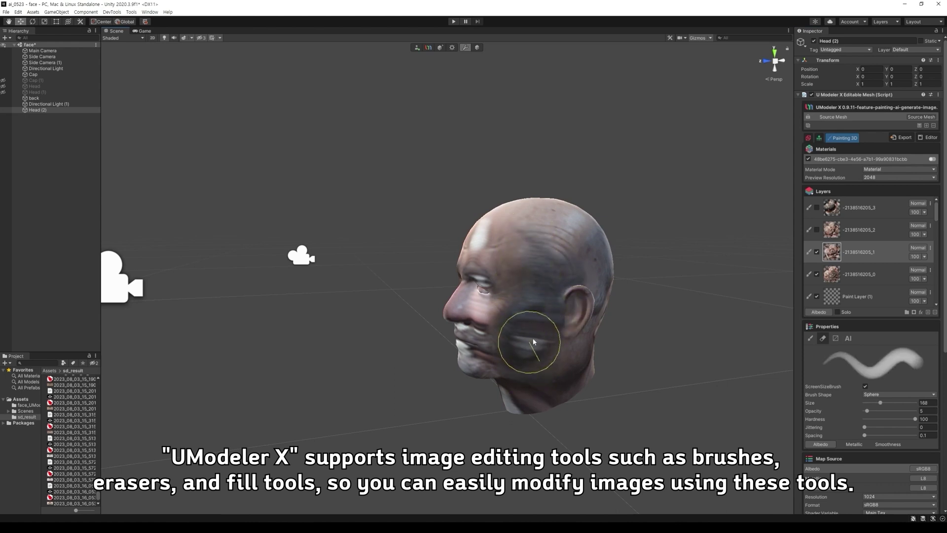
left_click_drag(504, 259, 430, 288, "alt")
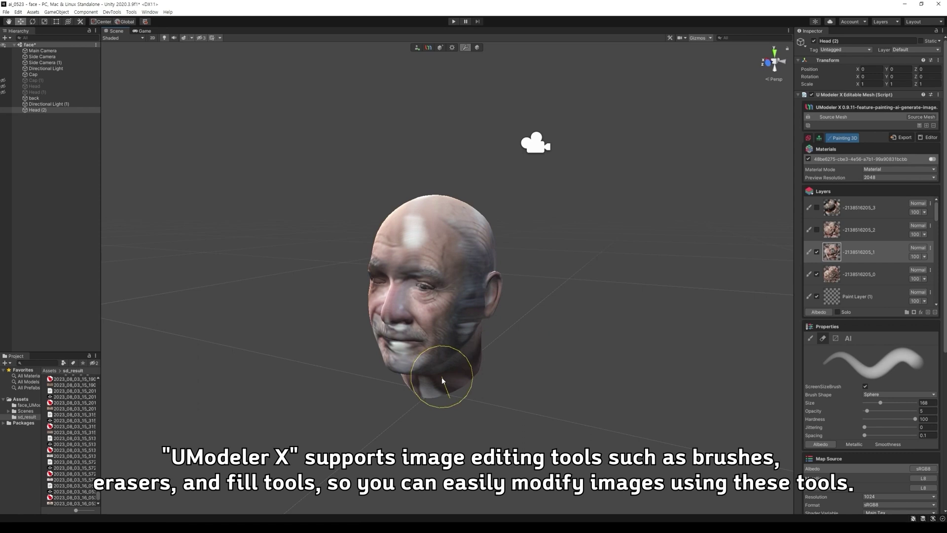
left_click_drag(442, 377, 469, 420, "alt")
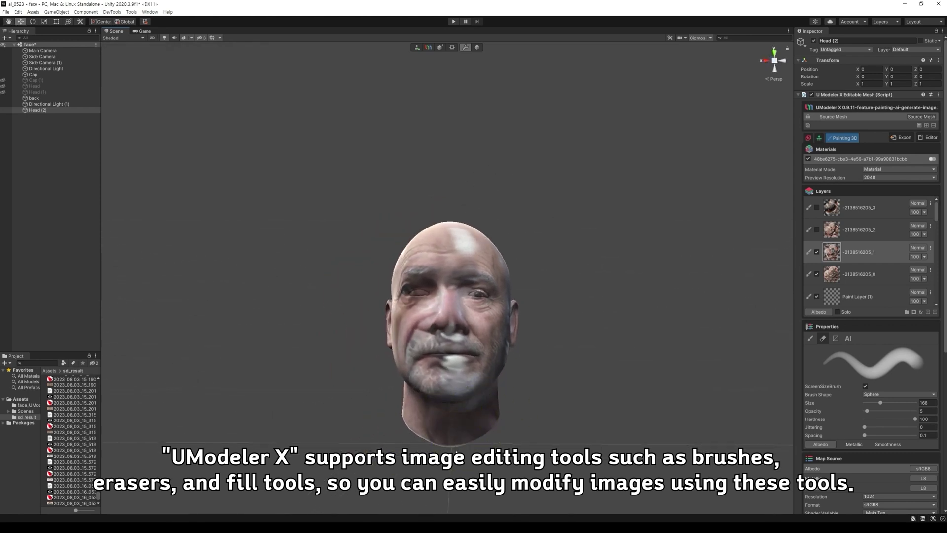
mouse_move(485, 382)
left_mouse_down("alt")
mouse_move(444, 340)
mouse_move(461, 332)
mouse_move(442, 308)
left_mouse_up("alt")
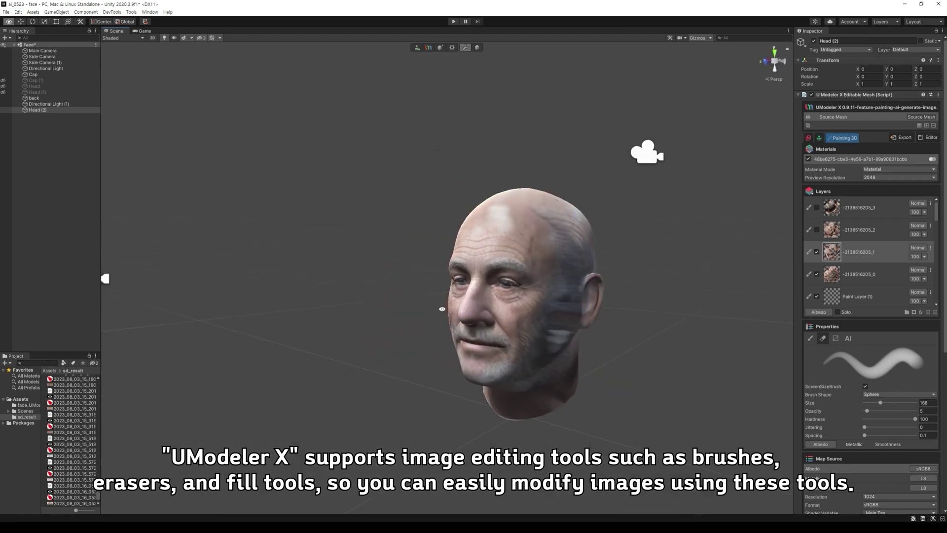
mouse_move(494, 326)
left_mouse_down("alt")
mouse_move(446, 321)
mouse_move(451, 340)
left_mouse_up("alt")
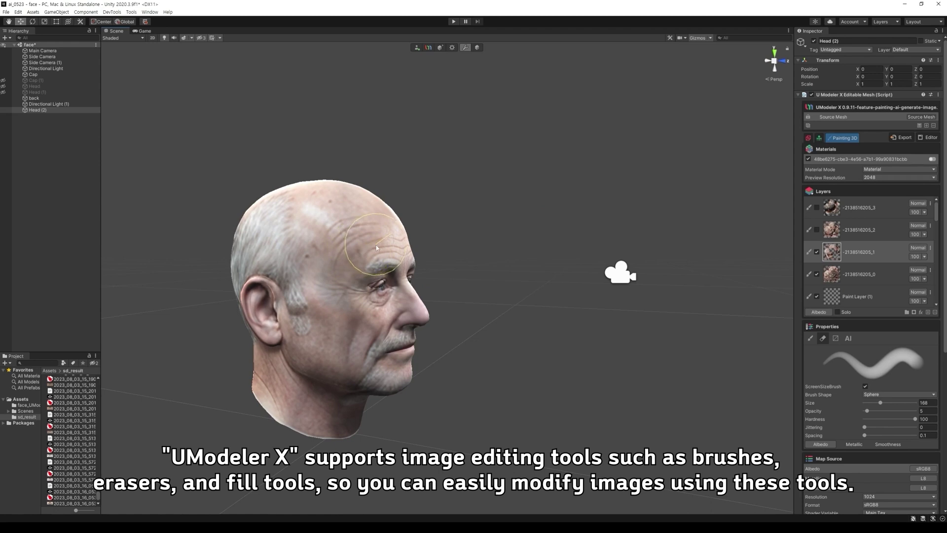
left_click_drag(377, 248, 362, 253)
left_click_drag(352, 212, 119, 217, "alt")
left_click_drag(592, 217, 656, 296, "alt")
left_click_drag(560, 284, 612, 350, "alt")
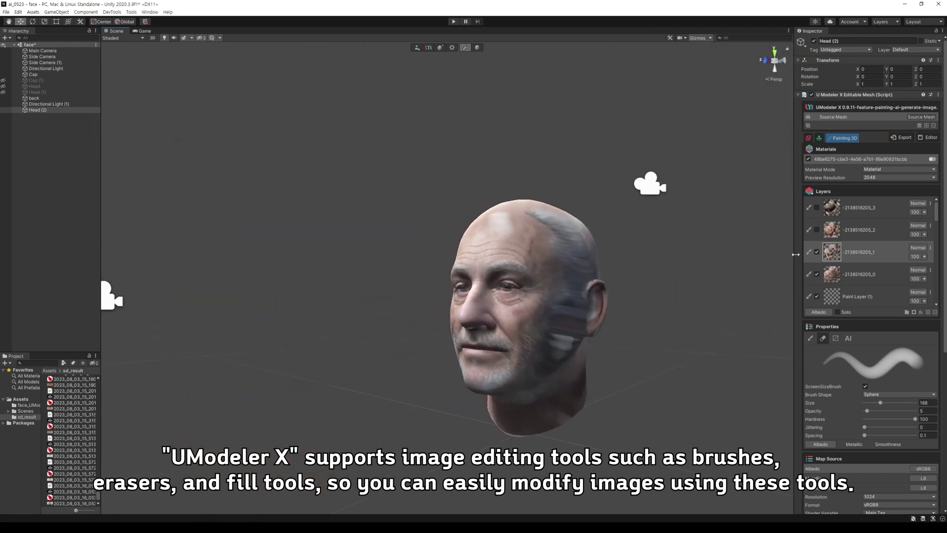
Show and select the layer ending in _2 and erase its stretched projection around the ear and temple on the opposite side
left_click(817, 229)
left_click_drag(718, 299, 693, 330, "alt")
left_click(851, 237)
mouse_move(444, 280)
left_mouse_down("alt")
mouse_move(719, 277)
mouse_move(729, 317)
left_mouse_up("alt")
mouse_move(408, 250)
left_mouse_down()
mouse_move(386, 205)
mouse_move(380, 278)
mouse_move(326, 291)
mouse_move(276, 281)
left_mouse_up()
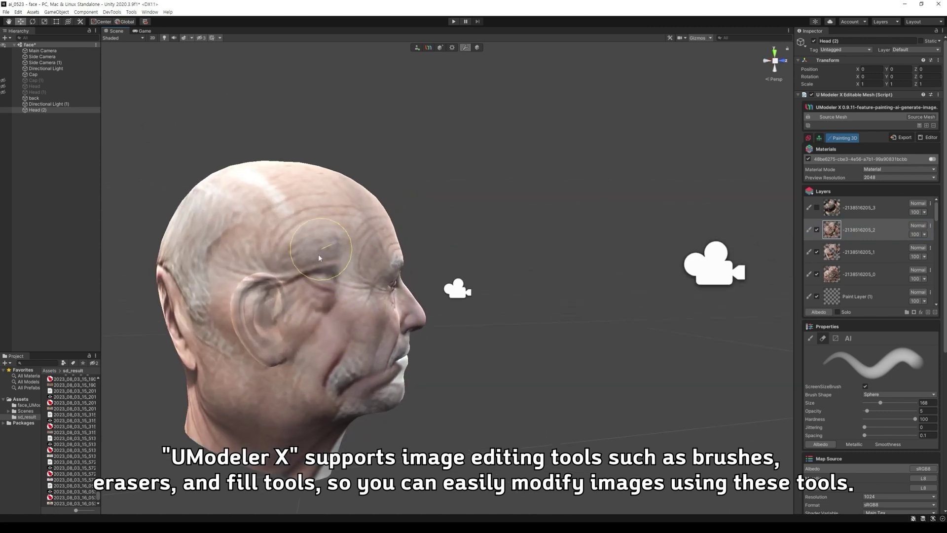
mouse_move(356, 299)
left_mouse_down("alt")
mouse_move(298, 378)
mouse_move(291, 345)
mouse_move(348, 353)
mouse_move(319, 275)
mouse_move(242, 295)
mouse_move(207, 373)
mouse_move(220, 413)
mouse_move(217, 367)
left_mouse_up("alt")
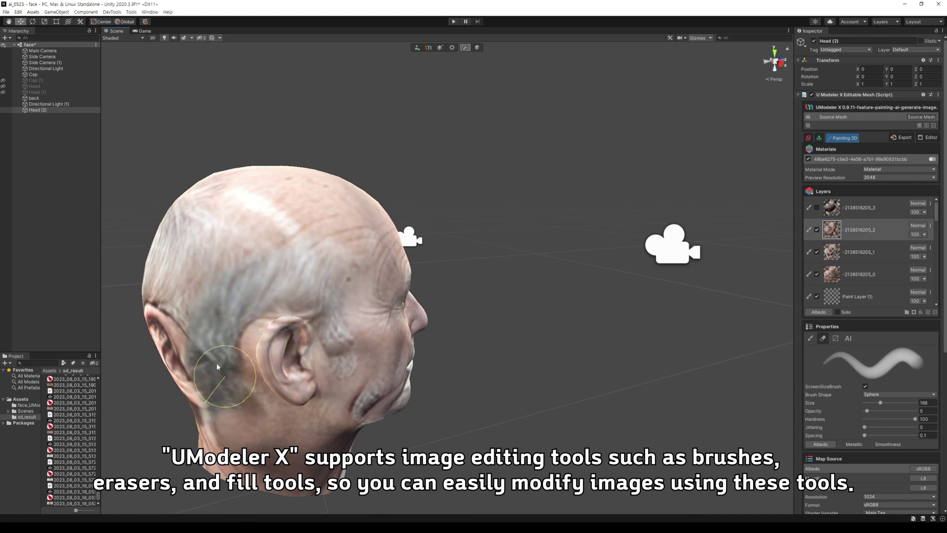
mouse_move(246, 251)
left_mouse_down()
mouse_move(184, 343)
mouse_move(187, 272)
mouse_move(201, 358)
left_mouse_up()
Erase the layer ending in _2 from the opposite cheek and the front of the face around the mouth
mouse_move(315, 390)
left_mouse_down("alt")
mouse_move(205, 353)
mouse_move(190, 418)
mouse_move(264, 423)
mouse_move(269, 437)
mouse_move(317, 391)
left_mouse_up("alt")
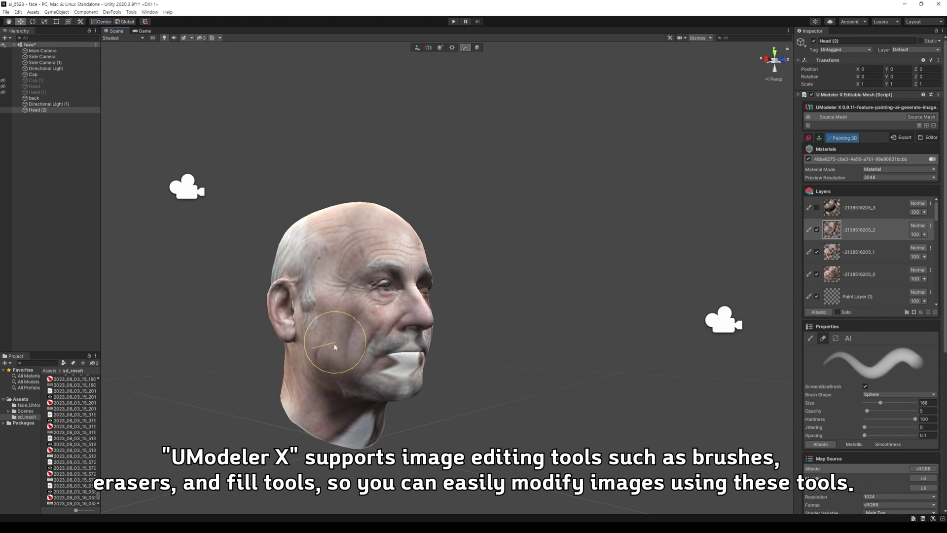
mouse_move(352, 350)
left_mouse_down()
mouse_move(400, 378)
mouse_move(409, 362)
mouse_move(357, 262)
left_mouse_up()
mouse_move(389, 472)
left_mouse_down()
mouse_move(371, 445)
mouse_move(397, 455)
mouse_move(388, 483)
mouse_move(363, 428)
mouse_move(469, 477)
left_mouse_up()
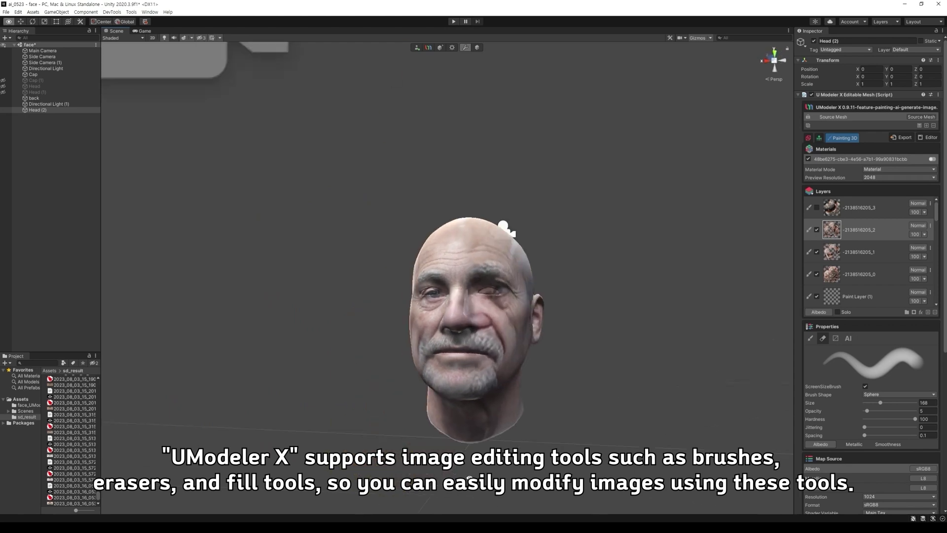
mouse_move(528, 409)
left_mouse_down("alt")
mouse_move(575, 412)
mouse_move(535, 362)
left_mouse_up("alt")
left_click_drag(447, 345, 430, 351)
Erase the layer ending in _2 along the temple and cheek on its own side of the head
mouse_move(553, 348)
left_mouse_down("alt")
mouse_move(471, 349)
mouse_move(486, 361)
mouse_move(471, 329)
left_mouse_up("alt")
left_click_drag(585, 369, 539, 351, "alt")
middle_click_drag(540, 350, 524, 343)
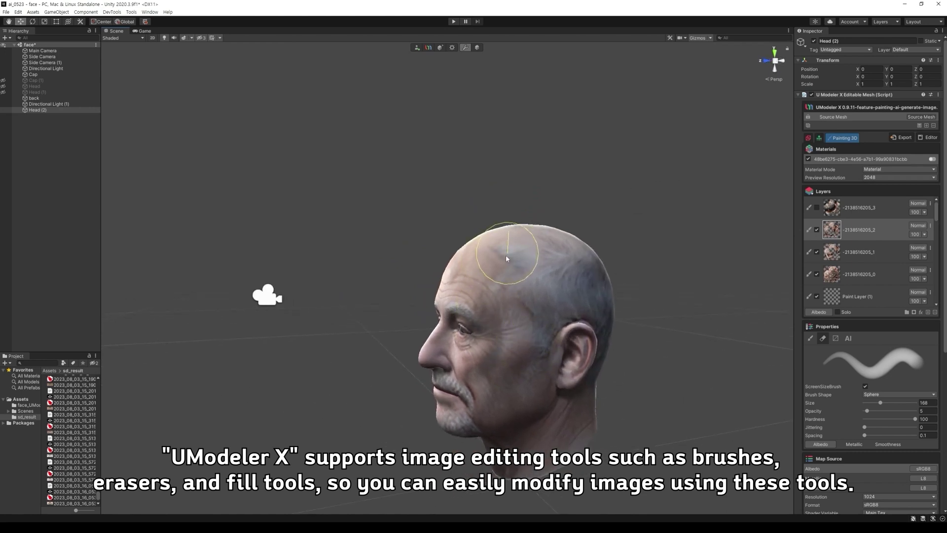
left_click_drag(522, 324, 501, 320)
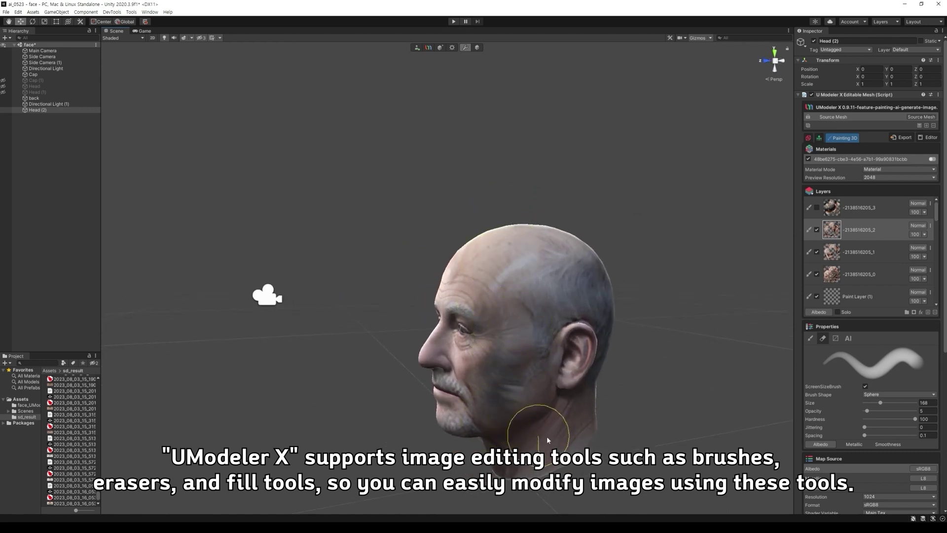
Reduce the eraser size to 64 and erase the doubled ear texture of the layer ending in _2 behind the ear
mouse_move(588, 404)
left_mouse_down("alt")
mouse_move(625, 380)
mouse_move(667, 435)
mouse_move(552, 405)
mouse_move(355, 312)
mouse_move(423, 396)
mouse_move(355, 389)
left_mouse_up("alt")
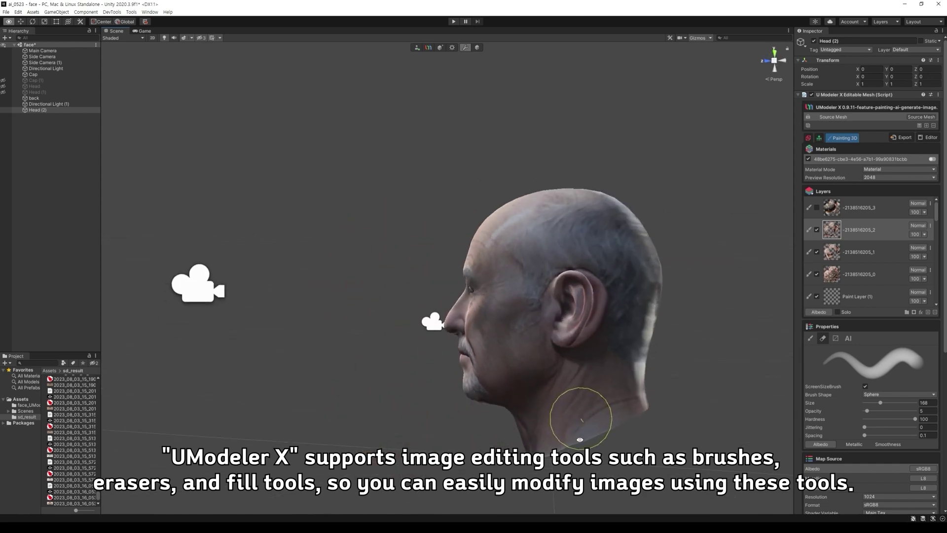
left_click_drag(641, 394, 645, 196, "alt")
key("bracketleft")
key("bracketleft")
key("bracketleft")
key("bracketleft")
key("bracketleft")
key("bracketleft")
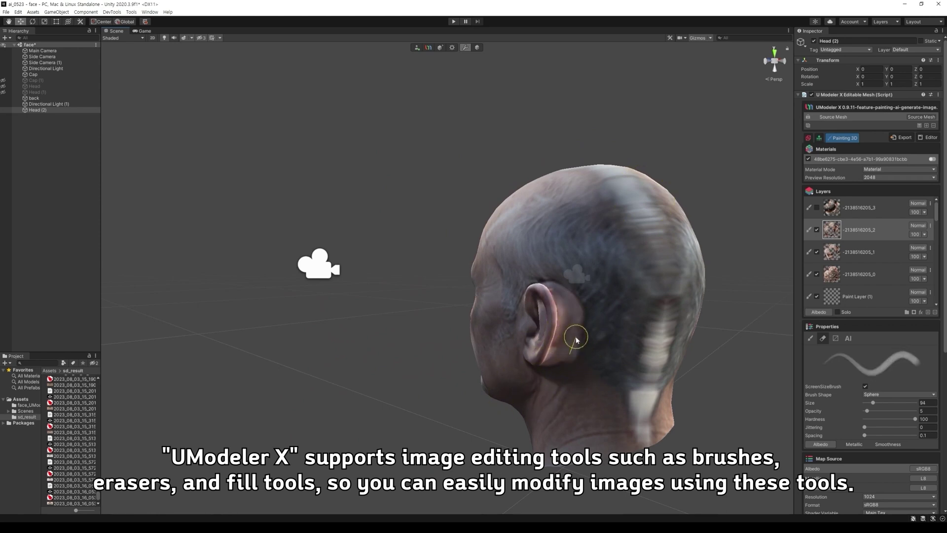
scroll(576, 340, "down", 1, "ctrl")
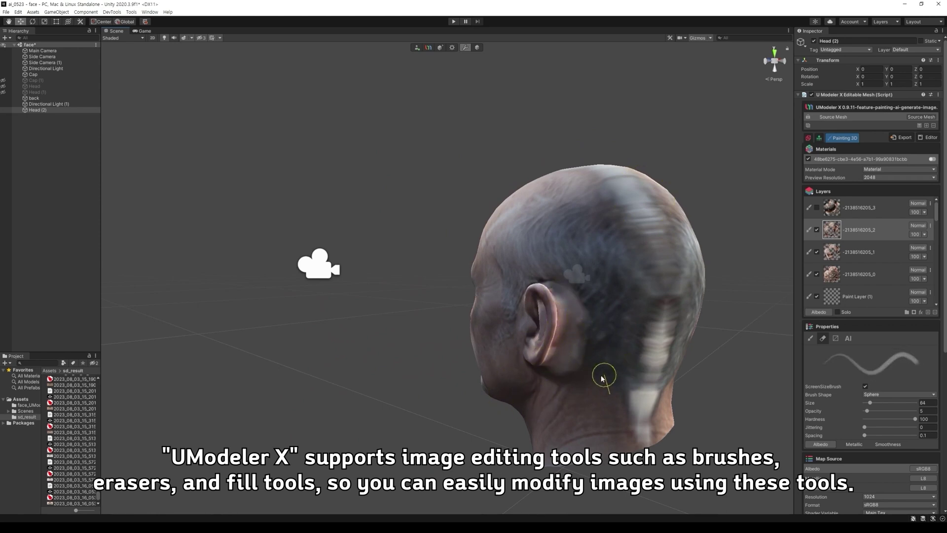
Select the layer ending in _1 and erase its doubled ear texture behind the other ear
left_click_drag(726, 370, 770, 286, "alt")
left_click(873, 249)
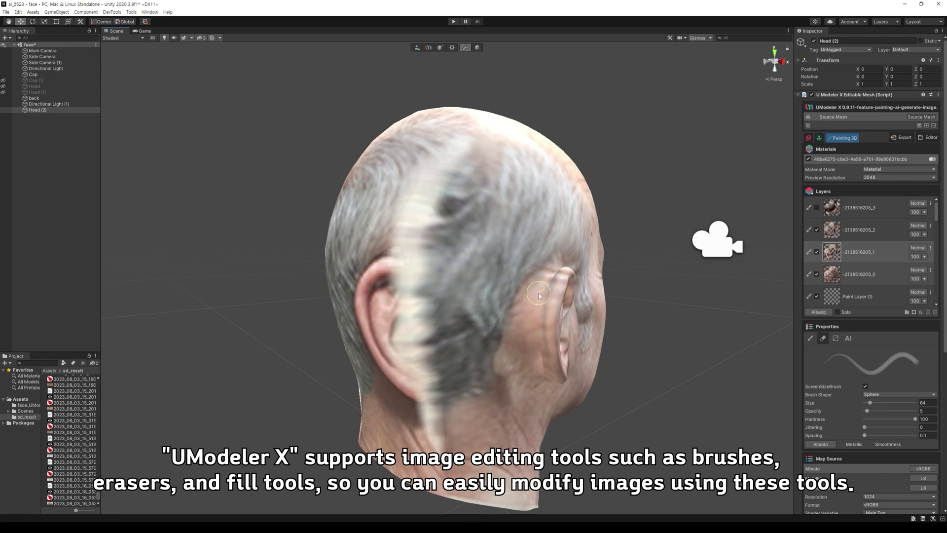
left_click_drag(520, 361, 755, 360, "alt")
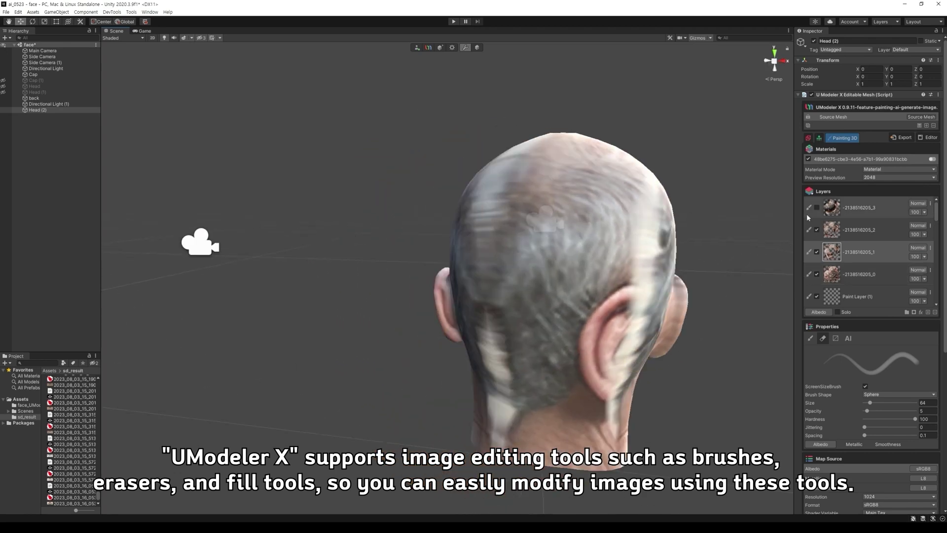
Show the layer ending in _3, enlarge the eraser to 232 and erase that layer around the ear and side of the neck
left_click(816, 207)
left_click_drag(683, 269, 646, 274, "alt")
mouse_move(527, 307)
right_mouse_down("ctrl")
mouse_move(503, 247)
mouse_move(508, 235)
right_mouse_up("ctrl")
mouse_move(507, 238)
left_mouse_down()
mouse_move(540, 262)
mouse_move(552, 369)
left_mouse_up()
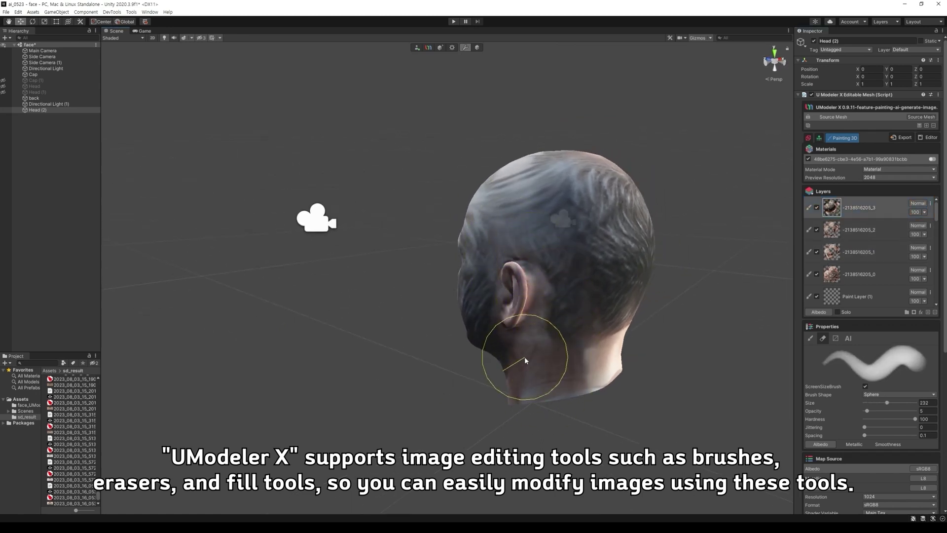
left_click_drag(610, 384, 575, 387, "alt")
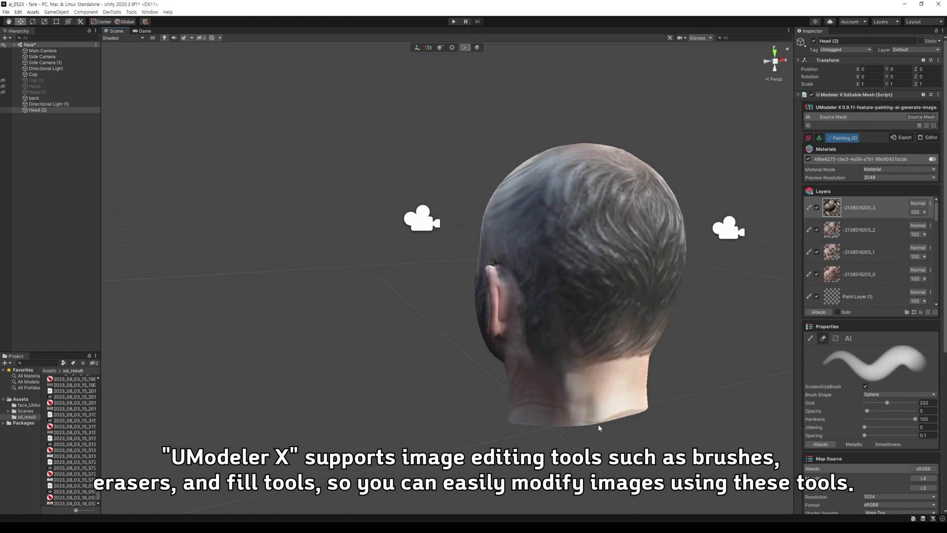
mouse_move(516, 392)
left_mouse_down()
mouse_move(512, 294)
mouse_move(542, 295)
mouse_move(506, 213)
left_mouse_up()
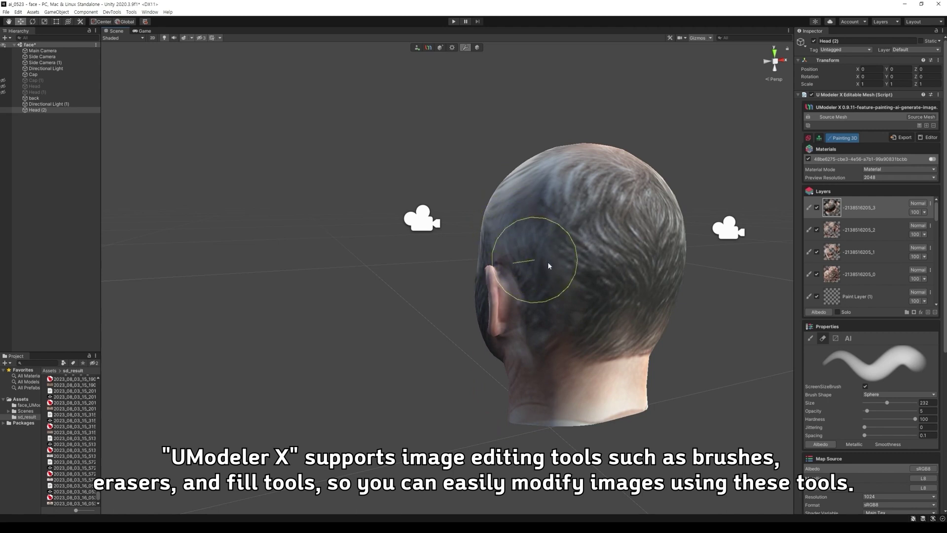
Erase the layer ending in _3 over the temple, cheek and forehead on the near side of the head
mouse_move(448, 243)
left_mouse_down("alt")
mouse_move(490, 260)
mouse_move(482, 277)
mouse_move(488, 348)
left_mouse_up("alt")
mouse_move(477, 203)
left_mouse_down()
mouse_move(462, 134)
mouse_move(431, 221)
left_mouse_up()
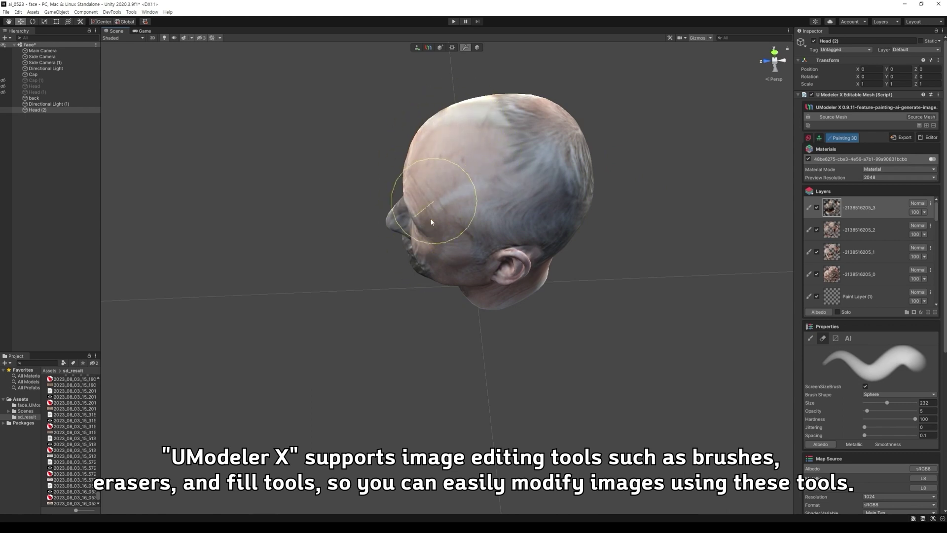
left_click_drag(443, 271, 524, 152, "alt")
left_click_drag(387, 305, 397, 277)
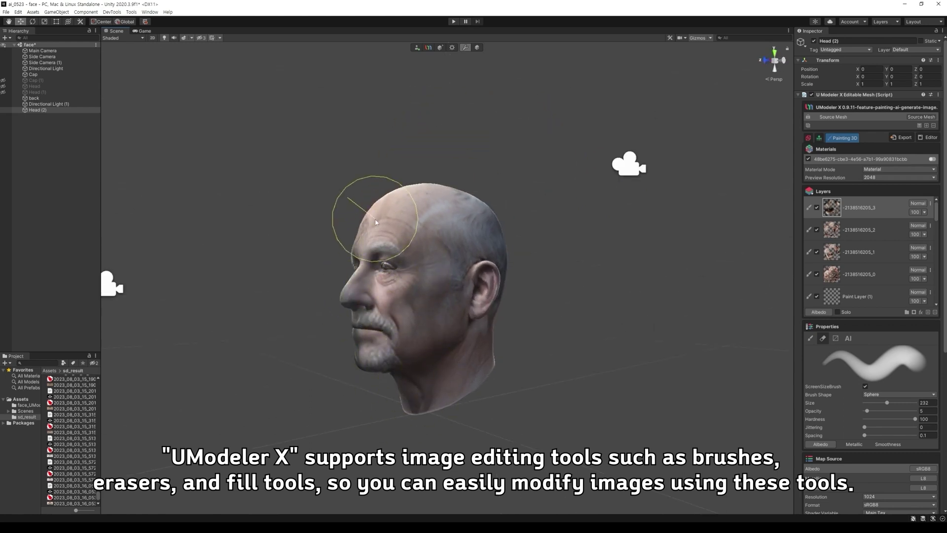
mouse_move(376, 222)
left_mouse_down("alt")
mouse_move(391, 375)
mouse_move(360, 410)
mouse_move(364, 421)
left_mouse_up("alt")
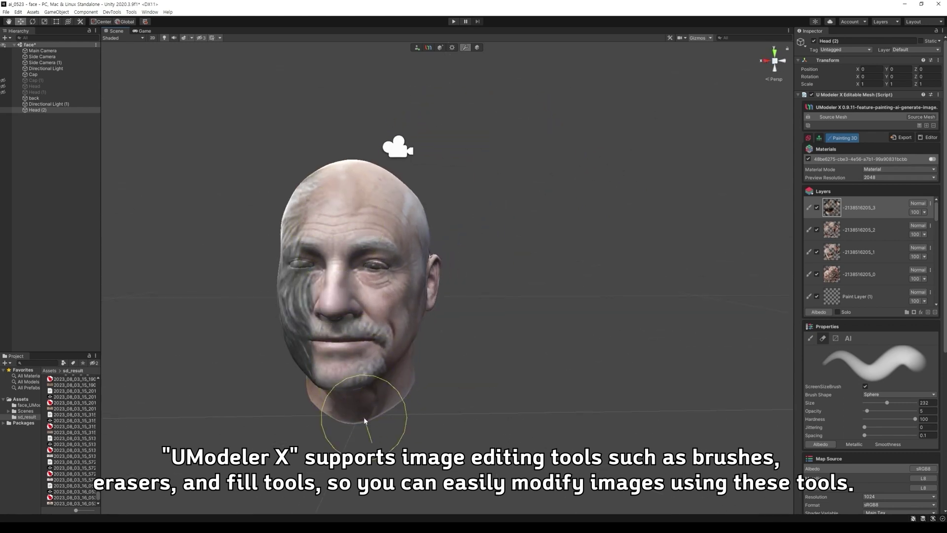
Erase the layer ending in _3 from the opposite side of the face and around its ear, and undo the last stroke behind the head
mouse_move(367, 343)
left_mouse_down("alt")
mouse_move(433, 334)
mouse_move(508, 342)
left_mouse_up("alt")
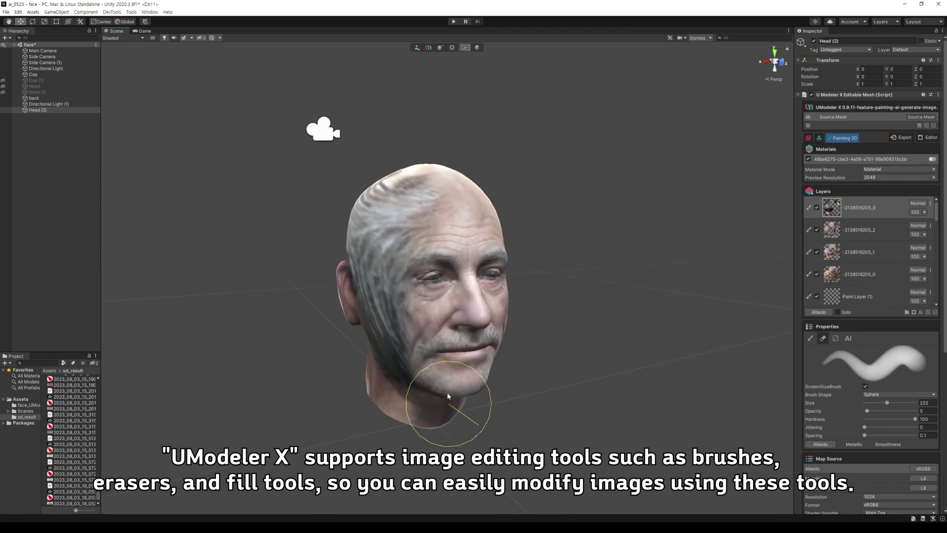
mouse_move(446, 224)
left_mouse_down("alt")
mouse_move(428, 339)
mouse_move(381, 342)
mouse_move(391, 342)
mouse_move(400, 380)
mouse_move(392, 397)
mouse_move(495, 355)
left_mouse_up("alt")
left_click_drag(438, 339, 445, 429)
left_click_drag(443, 262, 481, 349, "alt")
mouse_move(379, 300)
left_mouse_down()
mouse_move(387, 361)
mouse_move(397, 291)
left_mouse_up()
mouse_move(379, 298)
left_mouse_down()
mouse_move(387, 332)
mouse_move(397, 306)
mouse_move(398, 318)
mouse_move(340, 262)
left_mouse_up()
left_click_drag(410, 263, 492, 263, "alt")
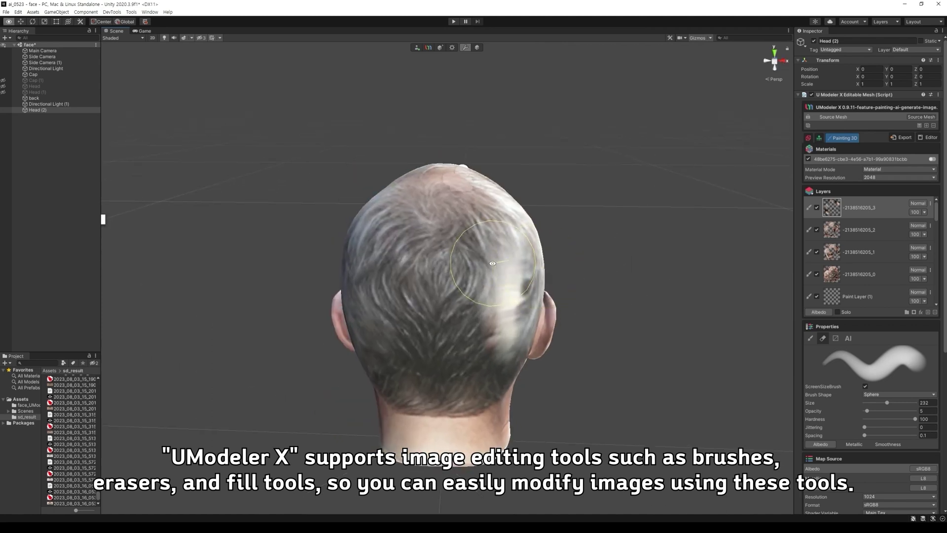
key("ctrl+z")
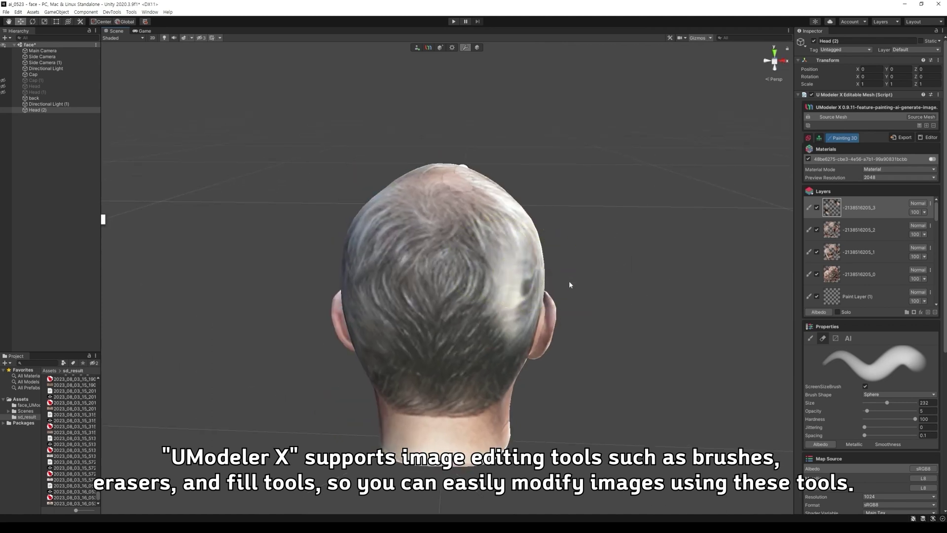
Add a paint layer above the AI layers and brush skin colour over the forehead and crown at size 82
left_click_drag(569, 284, 407, 290, "alt")
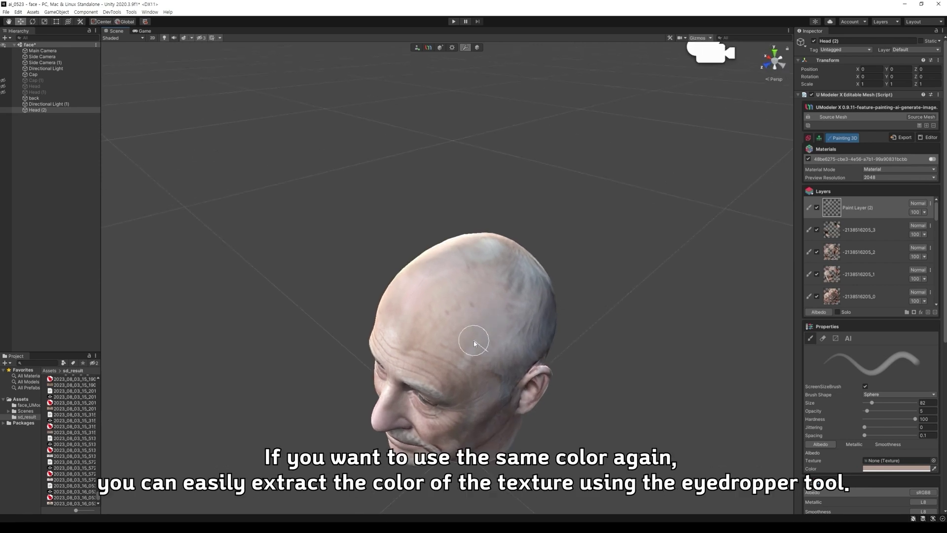
left_click_drag(450, 331, 482, 268, "alt")
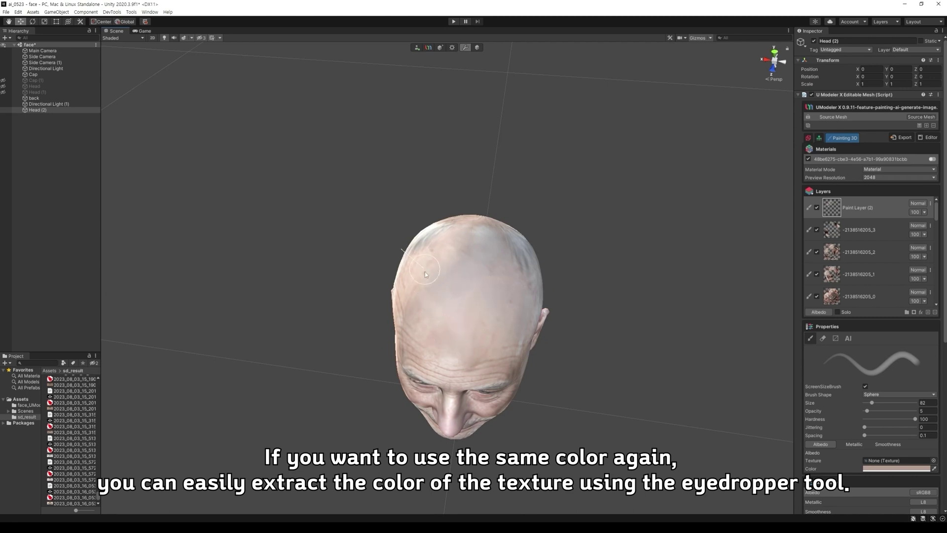
left_click_drag(526, 323, 769, 339, "alt")
Erase excess paint from Paint Layer (2) around the forehead and hairline with the size 82 eraser
left_click(823, 338)
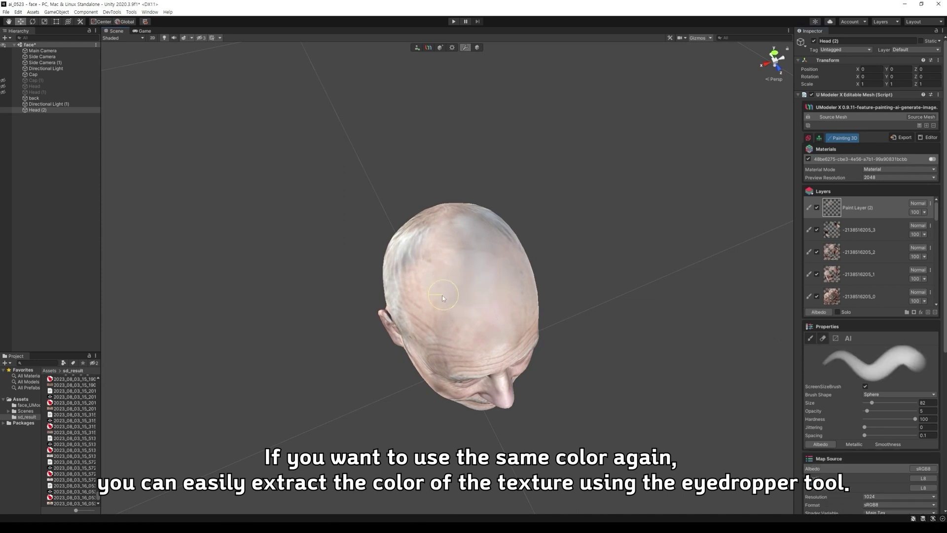
mouse_move(442, 295)
left_mouse_down("alt")
mouse_move(571, 324)
mouse_move(435, 284)
left_mouse_up("alt")
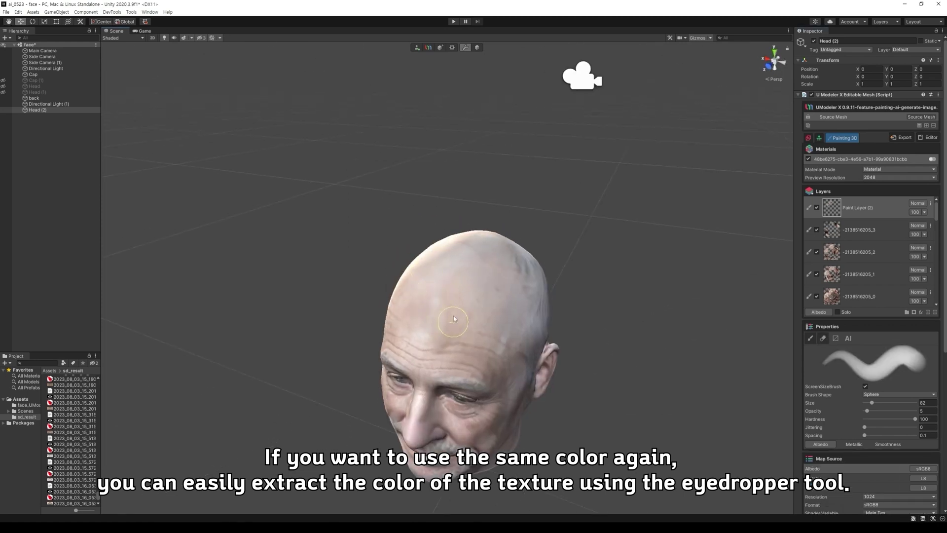
left_click_drag(547, 355, 694, 398, "alt")
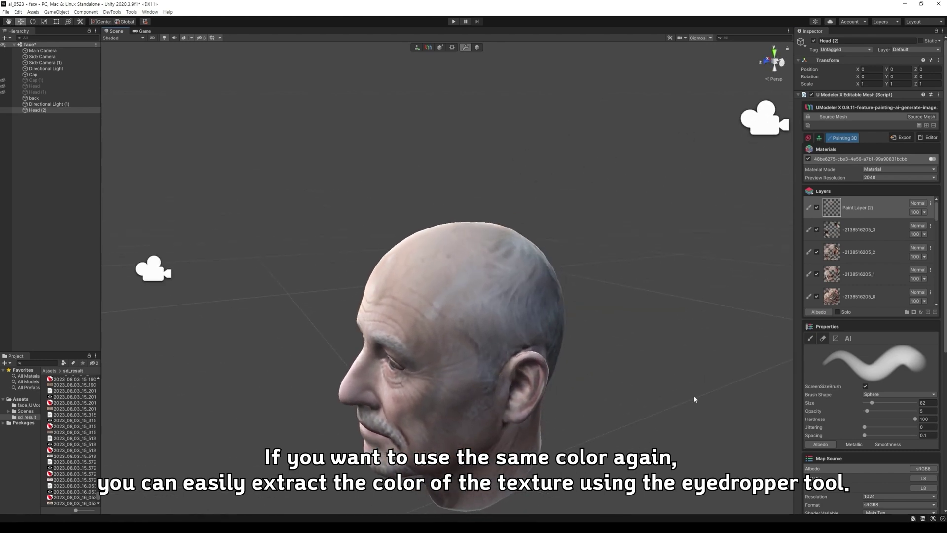
Return to the brush and paint more skin colour on Paint Layer (2) over the temple and side of the forehead
left_click(810, 339)
left_click_drag(488, 309, 467, 326, "alt")
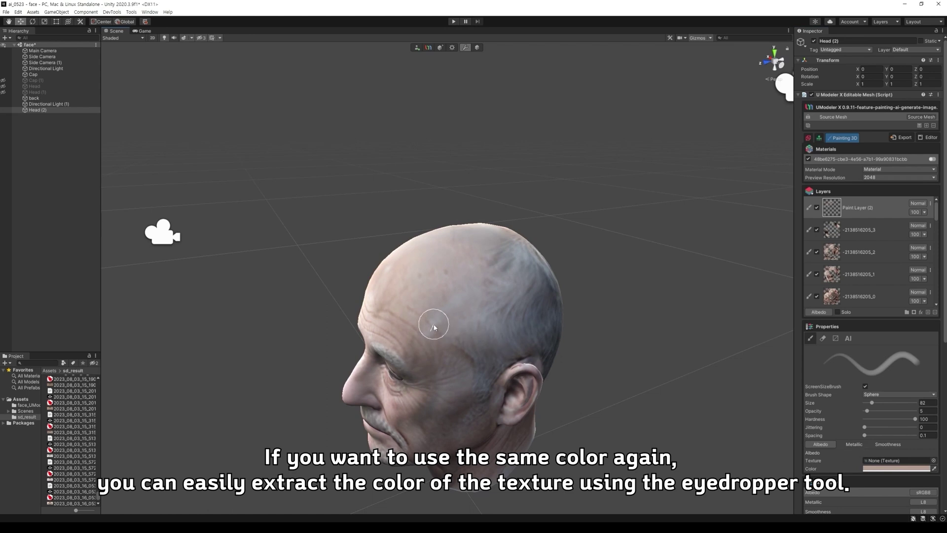
left_click_drag(440, 330, 613, 355, "alt")
Change the brush colour to a lighter pinkish skin tone and apply it to the middle of the forehead
left_click(896, 468)
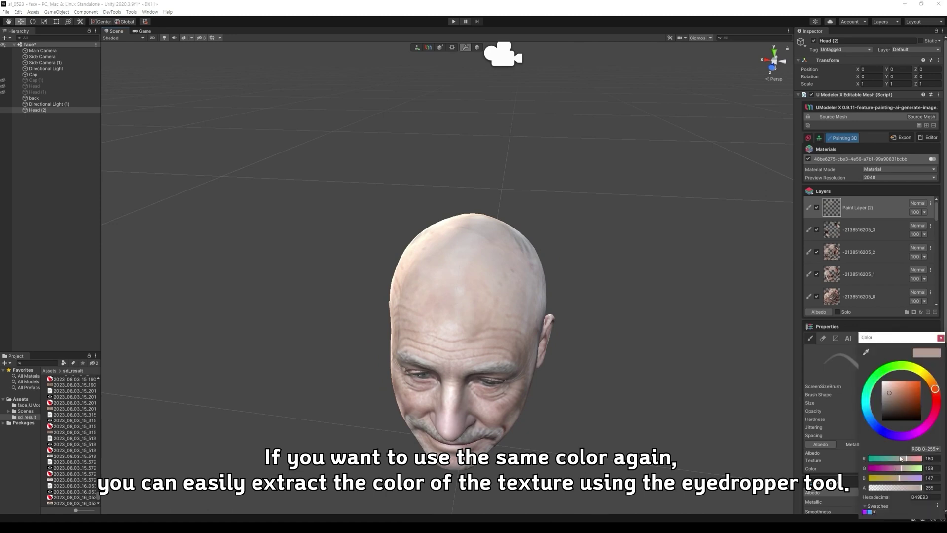
left_click(890, 389)
left_click(469, 293)
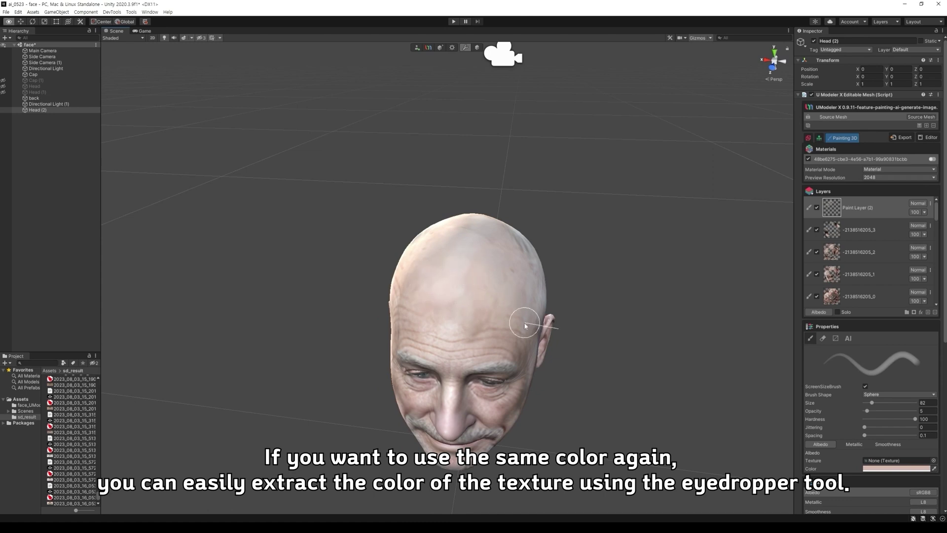
Paint the lighter skin tone over the remaining seams on both temples and the top of the head
left_click_drag(525, 326, 460, 310, "alt")
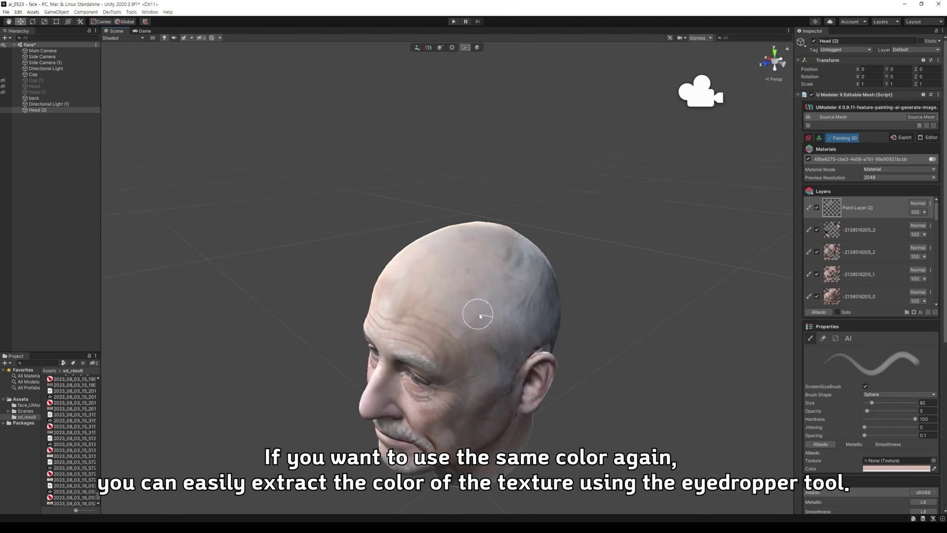
left_click_drag(516, 255, 453, 263, "alt")
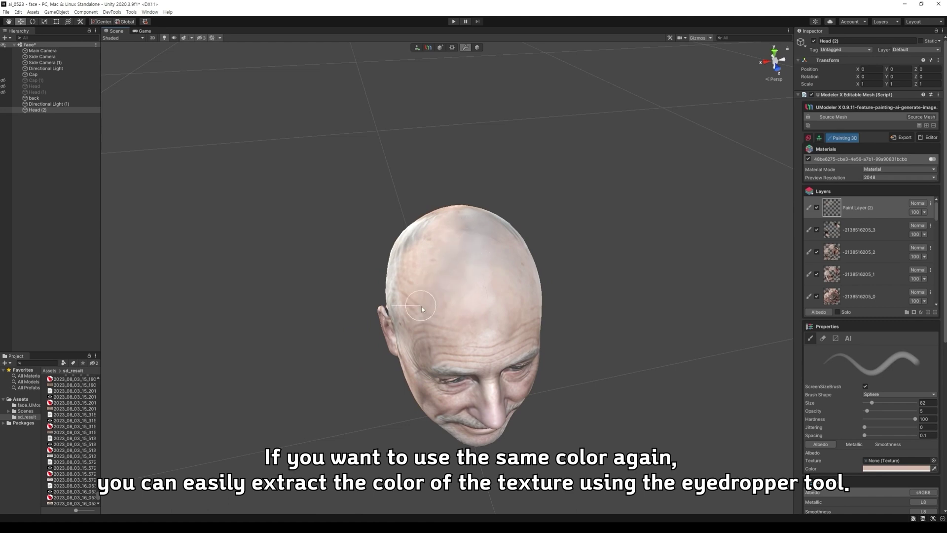
mouse_move(473, 286)
left_mouse_down("alt")
mouse_move(578, 296)
mouse_move(487, 283)
left_mouse_up("alt")
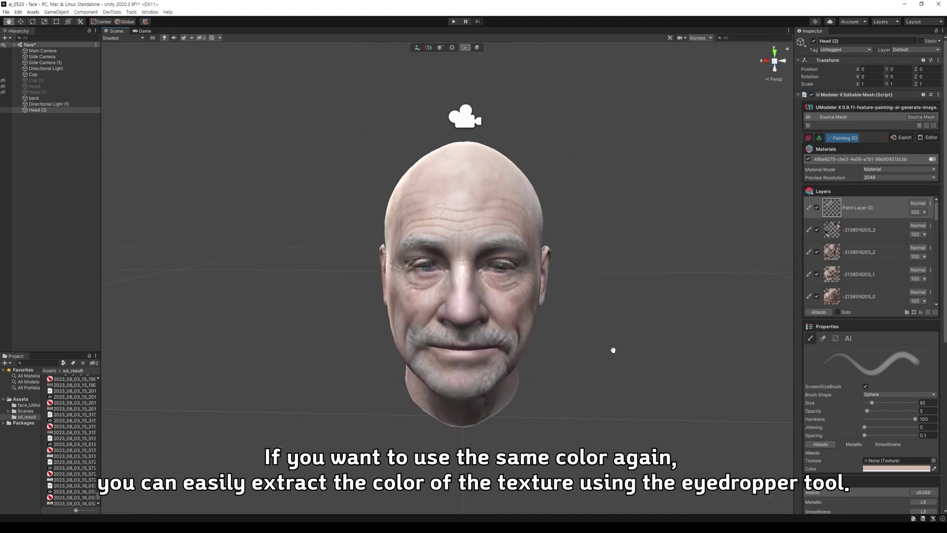
scroll(640, 375, "down", 3)
scroll(639, 375, "down", 3)
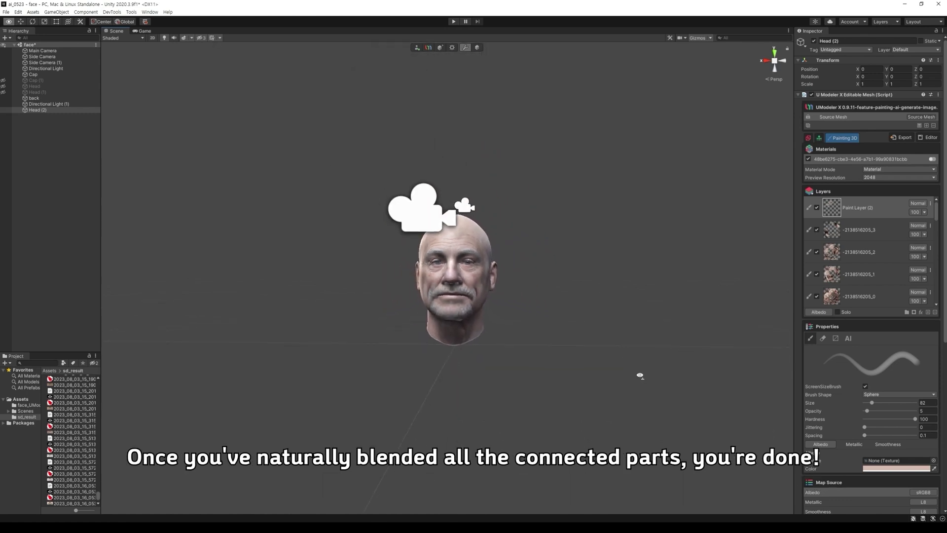
scroll(639, 375, "up", 5)
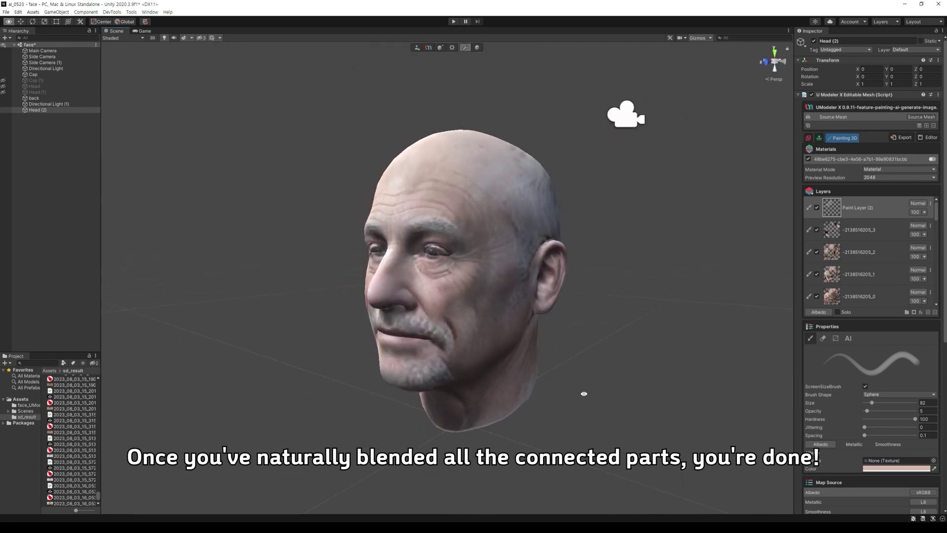